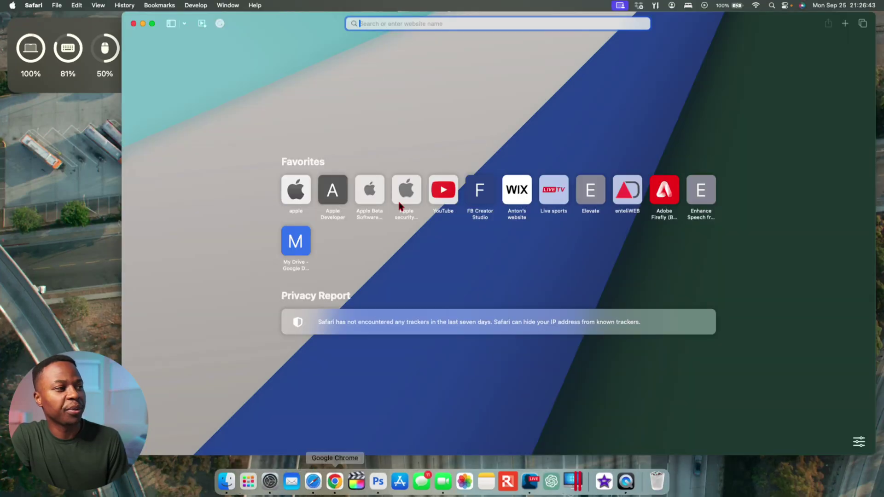
- Open Apple's macOS Sonoma preview page from the Apple Beta Software favorite
left_click(369, 195)
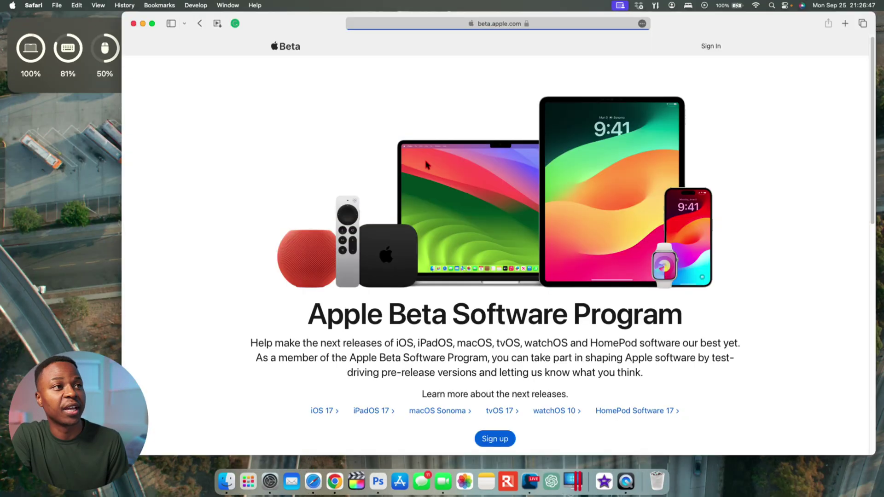
scroll(451, 288, "down", 4)
left_click(453, 304)
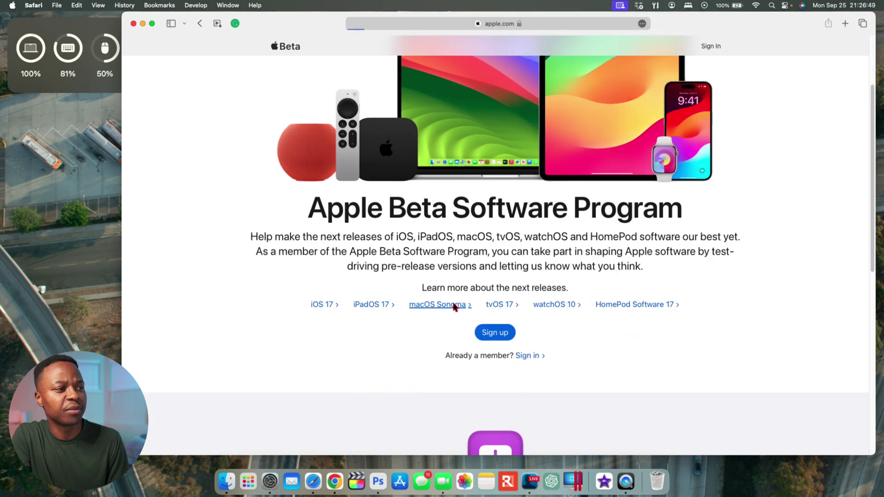
- Scroll to the Screen Savers section and play its demo video
scroll(510, 253, "down", 5)
scroll(510, 253, "down", 12)
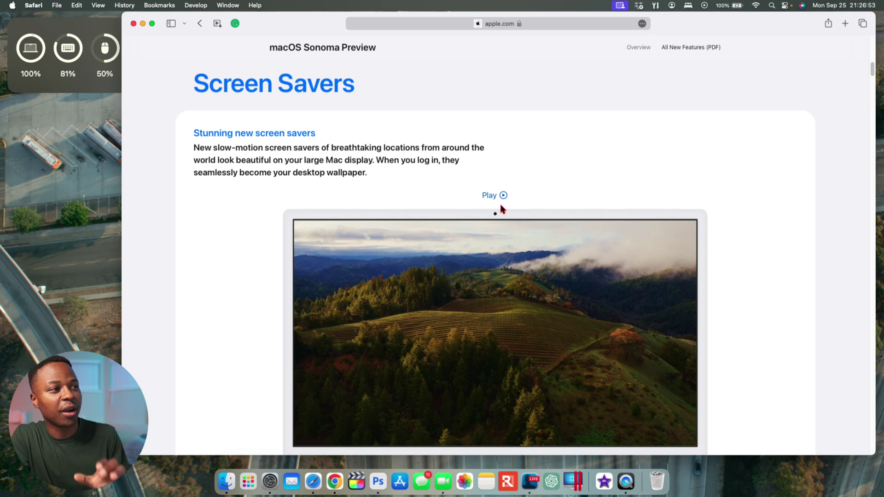
left_click(491, 197)
scroll(512, 210, "down", 1)
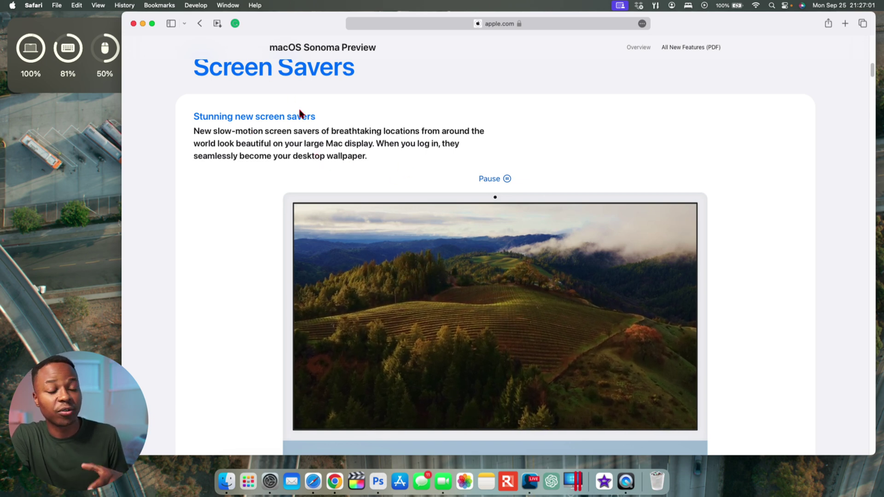
- Minimize Safari, set Dubai Skyline as the System Settings wallpaper, then show Screen Saver settings
left_click(142, 24)
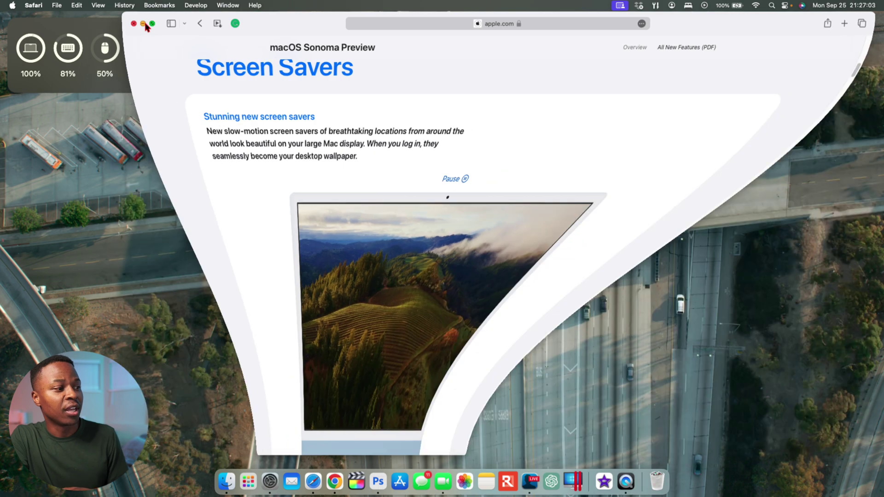
left_click(270, 479)
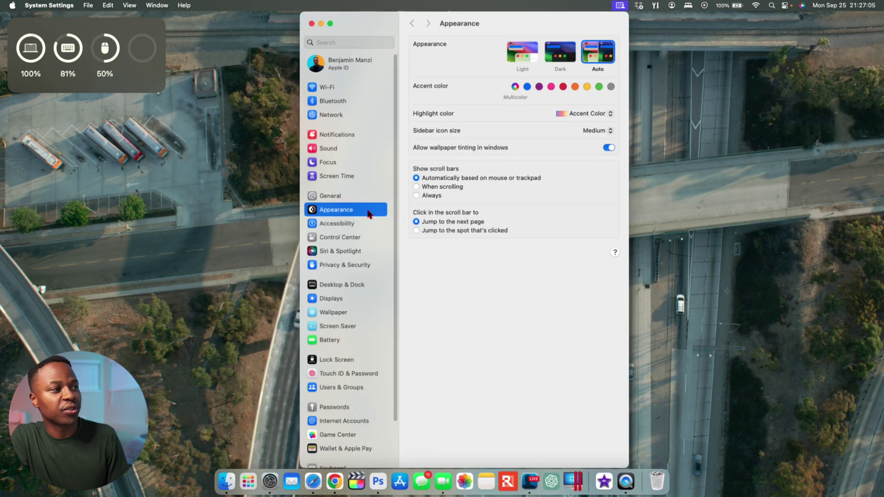
left_click(339, 314)
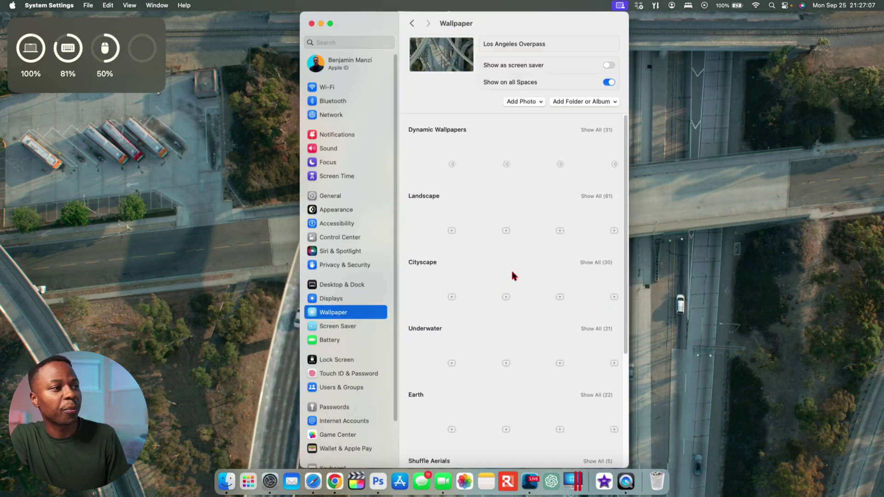
scroll(490, 198, "down", 1)
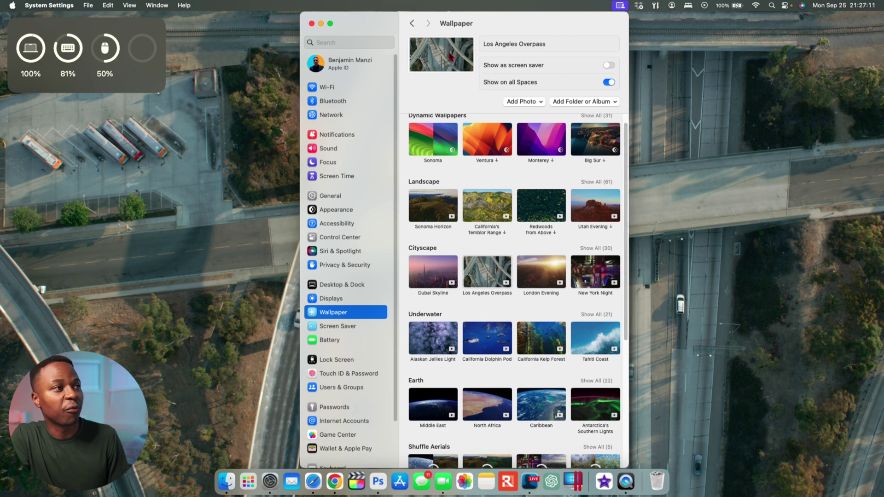
scroll(493, 342, "down", 4)
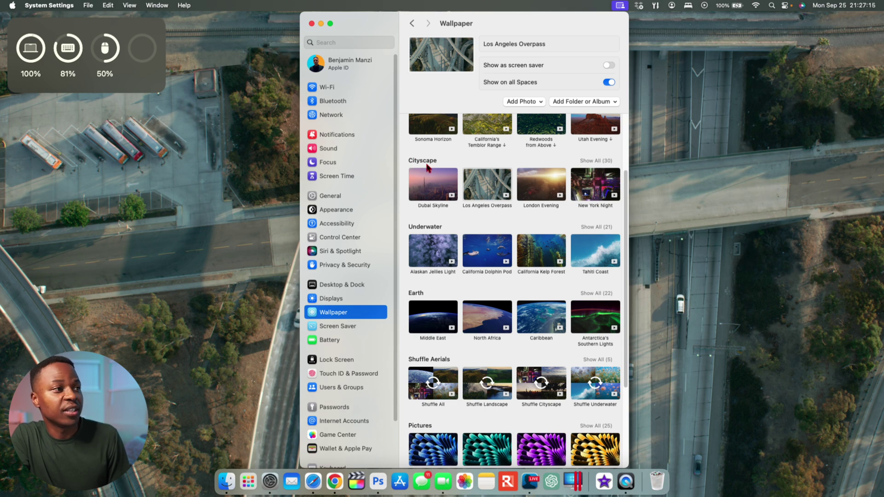
scroll(425, 294, "down", 1)
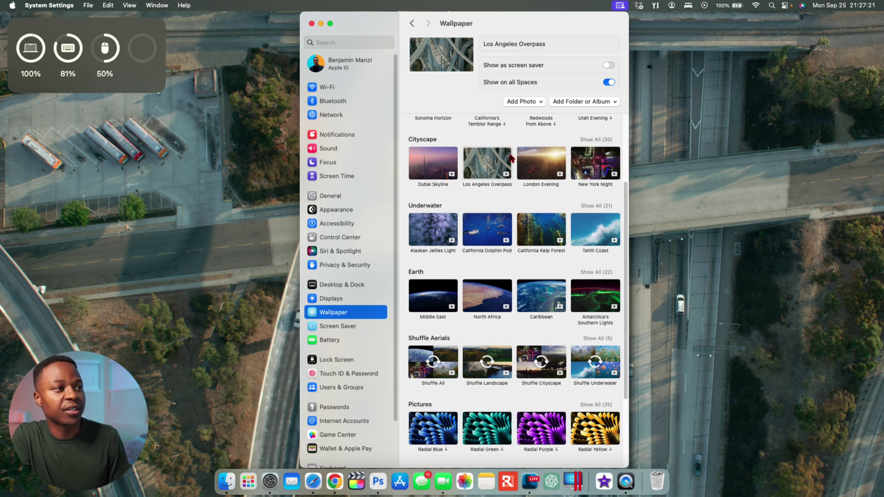
left_click(435, 173)
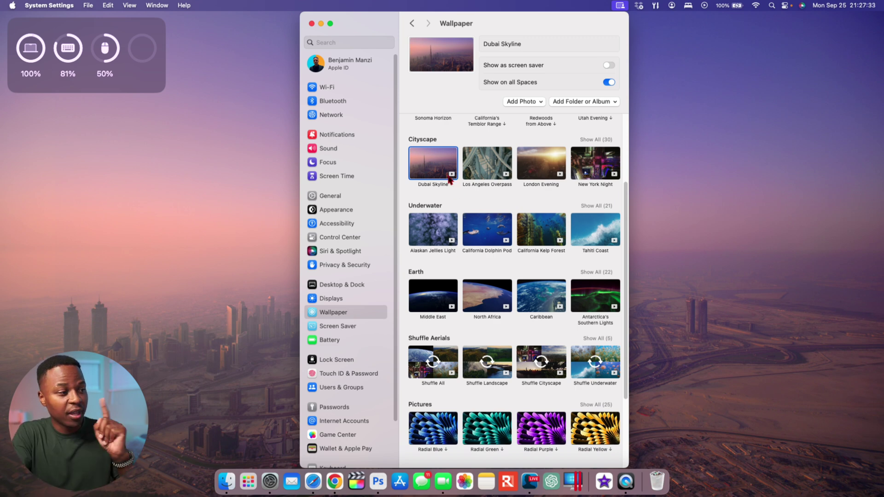
left_click(344, 328)
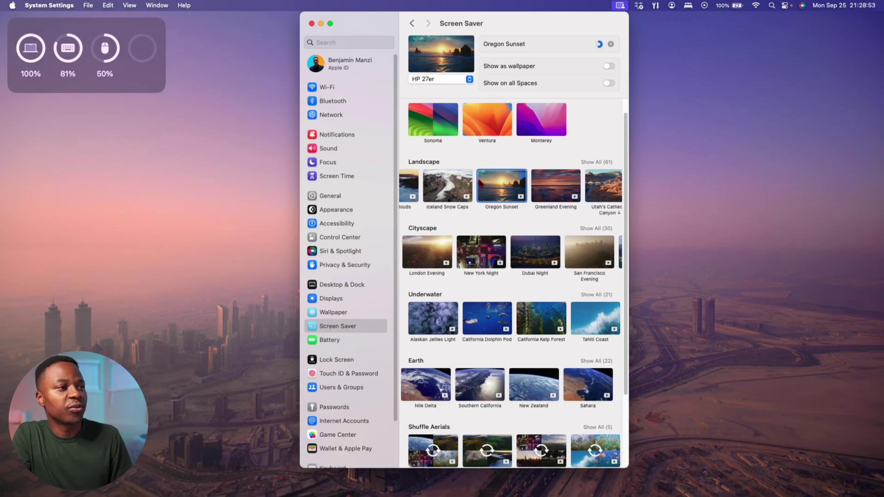
- Pick the Oregon Sunset landscape screen saver for the HP 27er display
left_click(517, 192)
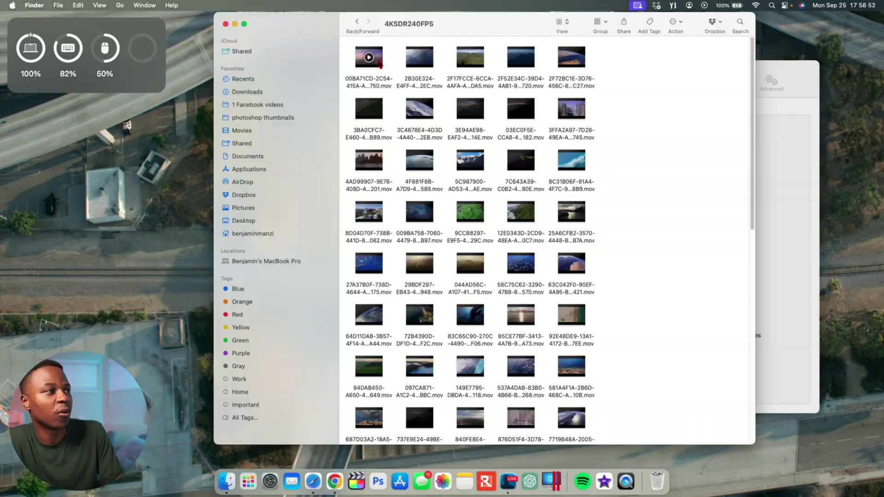
double_click(378, 62)
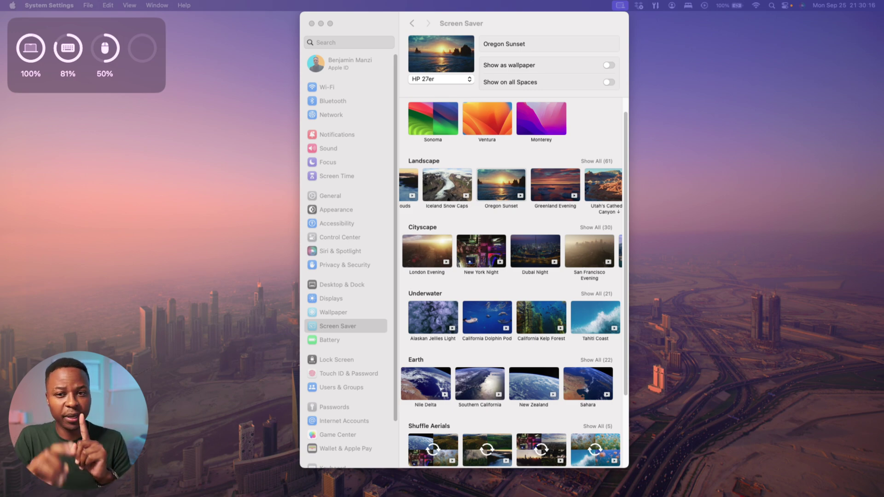
- Minimize System Settings, briefly browse Launchpad, then swipe in Notification Center with its widgets
left_click(321, 23)
mouse_move(331, 472)
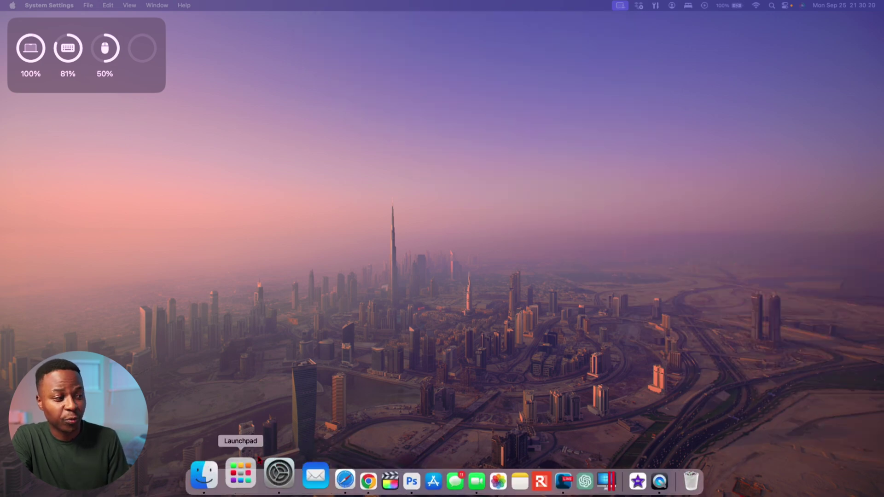
left_click(247, 478)
scroll(435, 350, "right", 3)
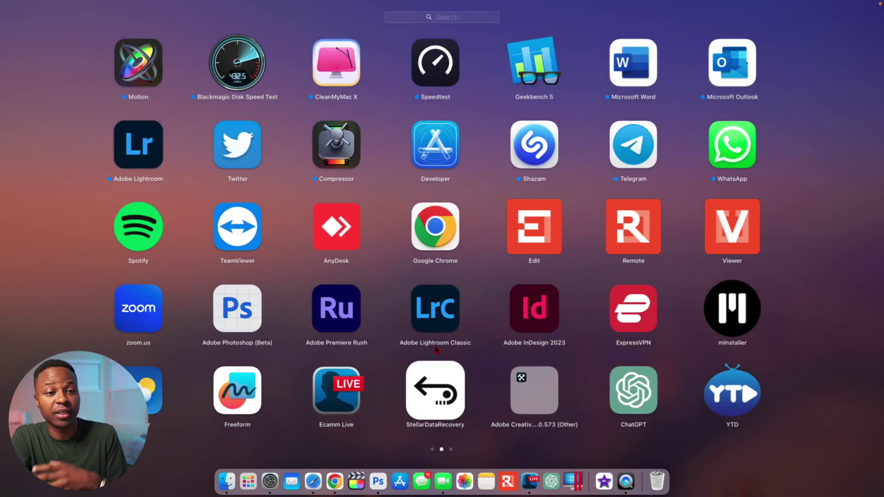
scroll(737, 260, "left", 3)
left_click(586, 163)
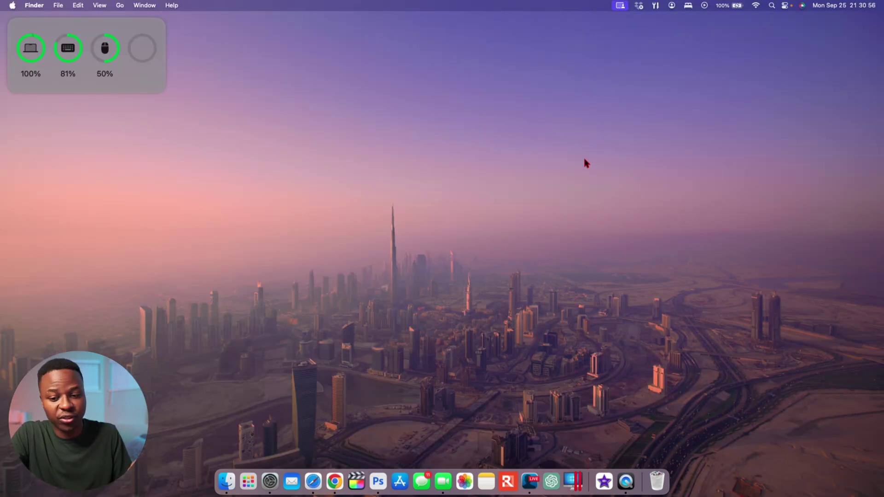
scroll(586, 163, "right", 3)
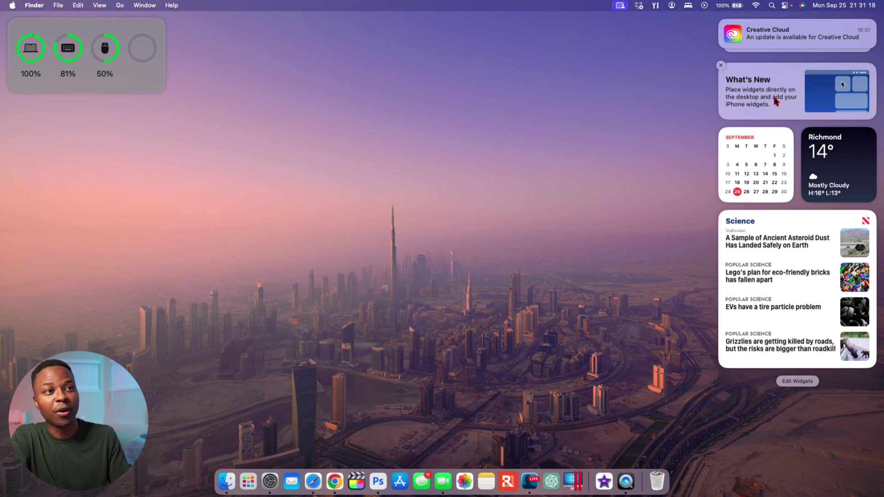
- Open the widget gallery, check Govee Home's widgets, then return to All Widgets
left_click(776, 102)
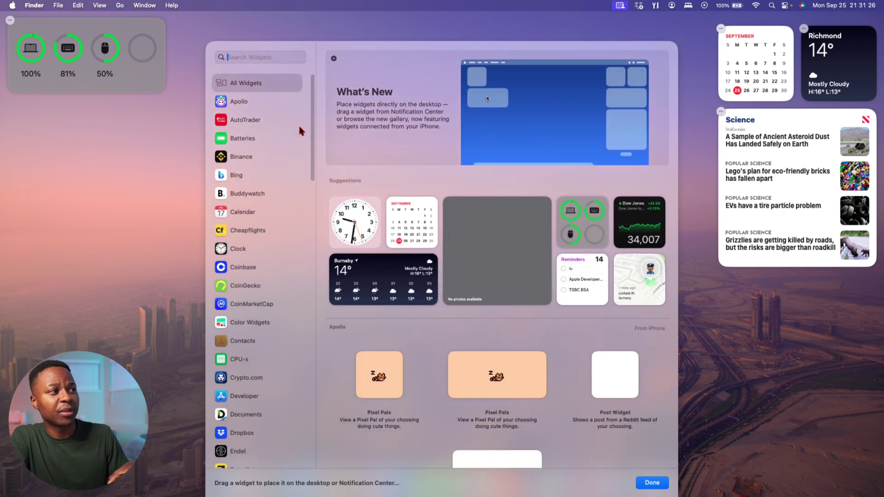
scroll(284, 158, "down", 15)
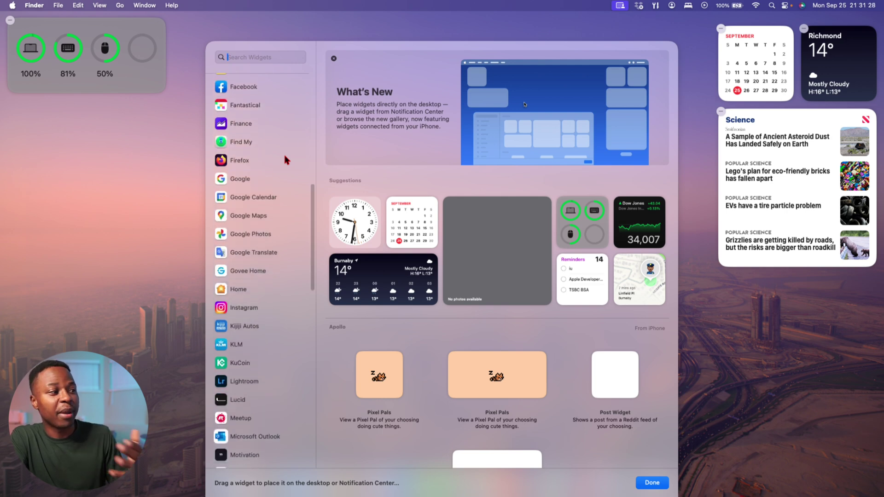
scroll(285, 156, "down", 10)
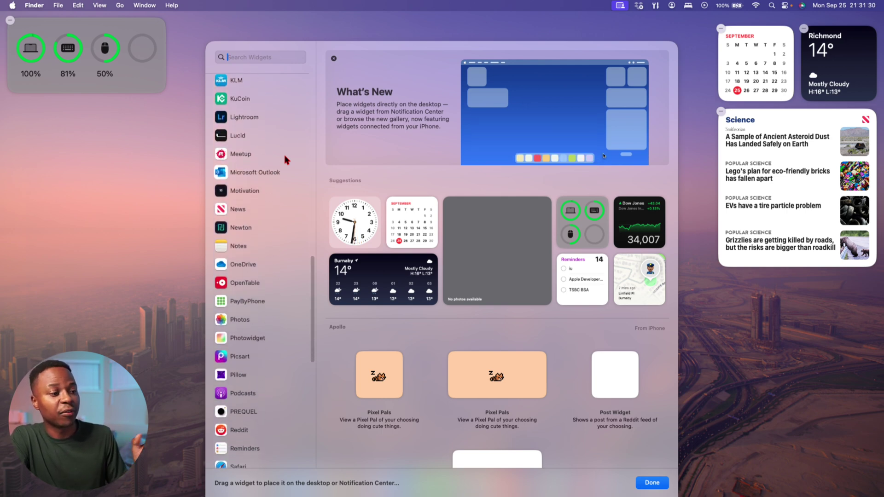
scroll(285, 158, "down", 3)
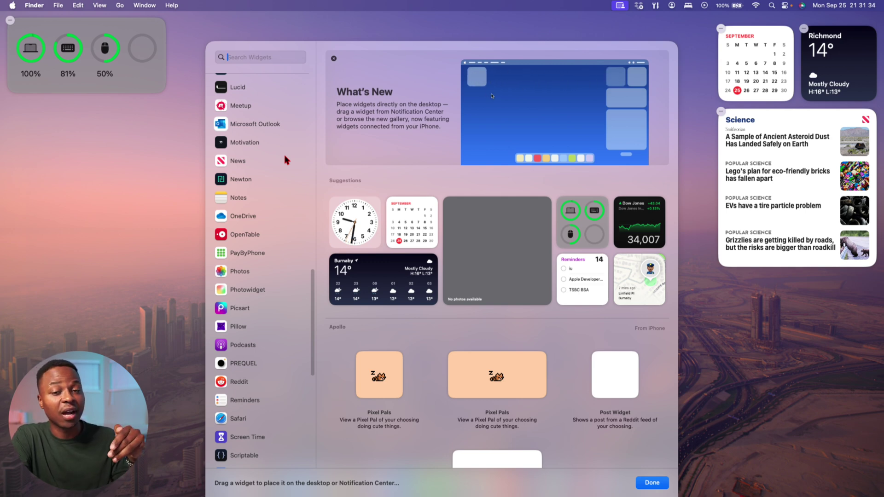
scroll(276, 238, "up", 15)
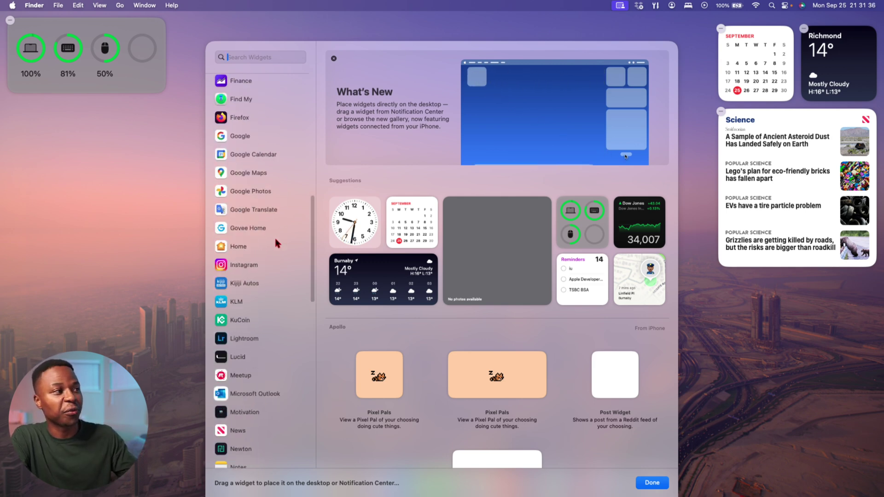
scroll(275, 235, "down", 8)
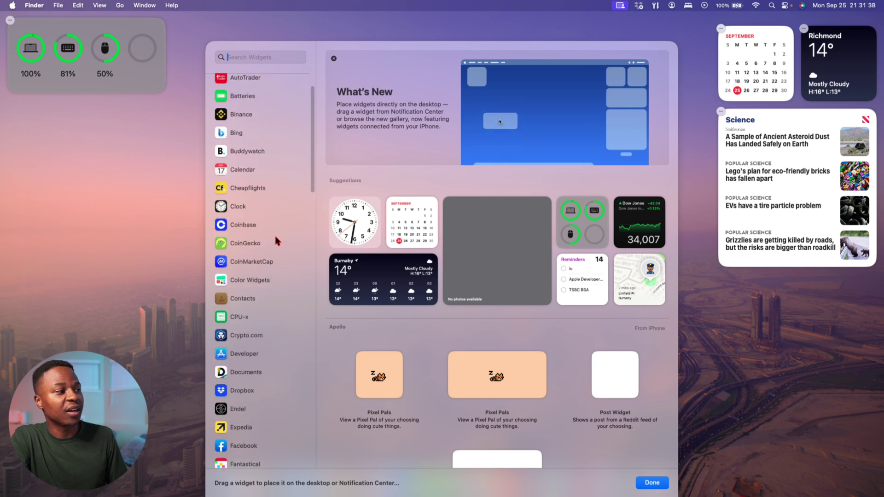
scroll(275, 238, "down", 10)
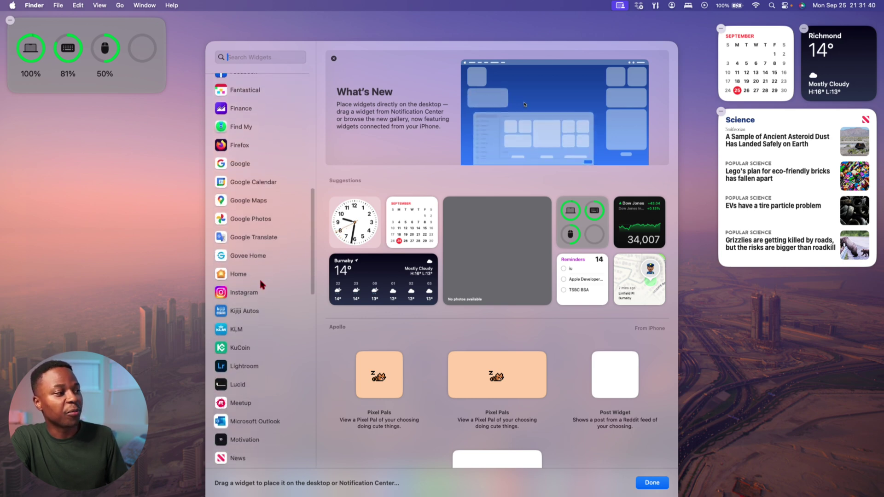
left_click(252, 294)
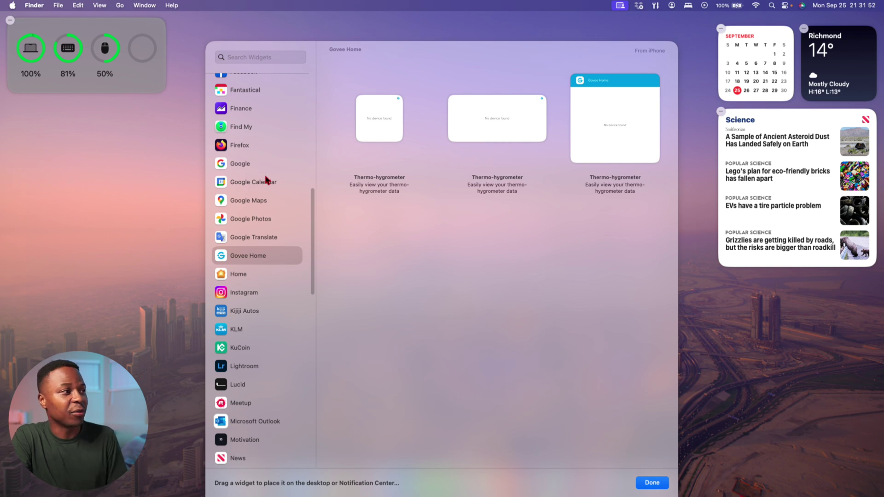
scroll(266, 180, "up", 10)
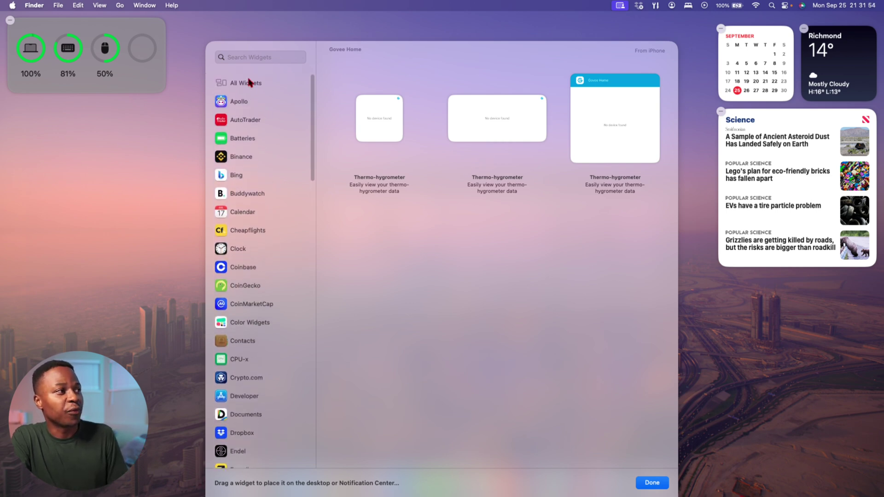
left_click(248, 83)
- Drag the wide Flip Clock widget to the desktop's top centre and close the gallery
scroll(412, 180, "down", 10)
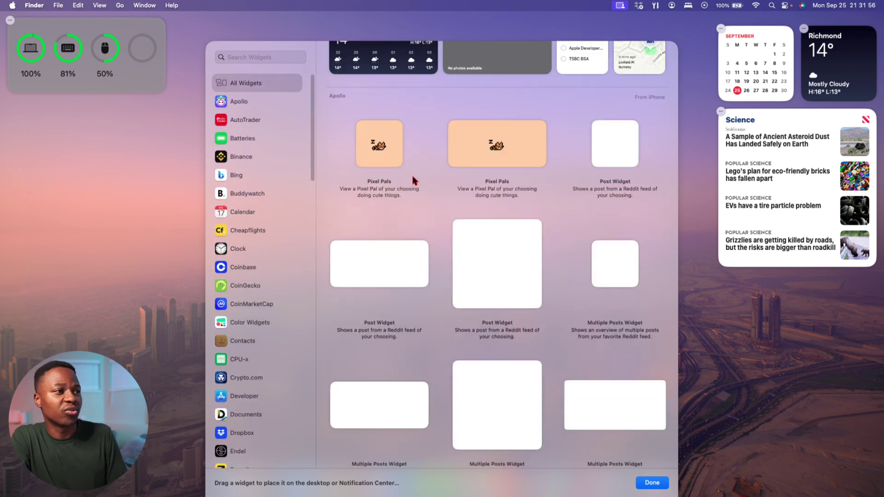
scroll(412, 180, "down", 6)
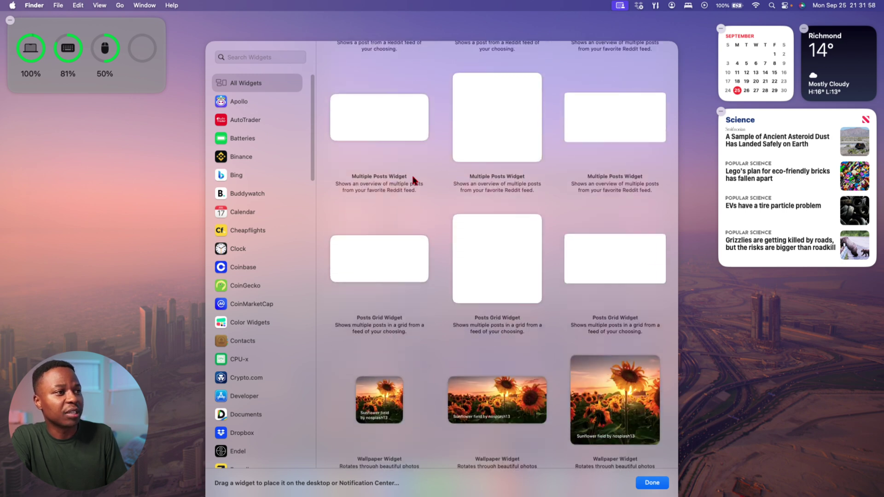
scroll(413, 179, "down", 4)
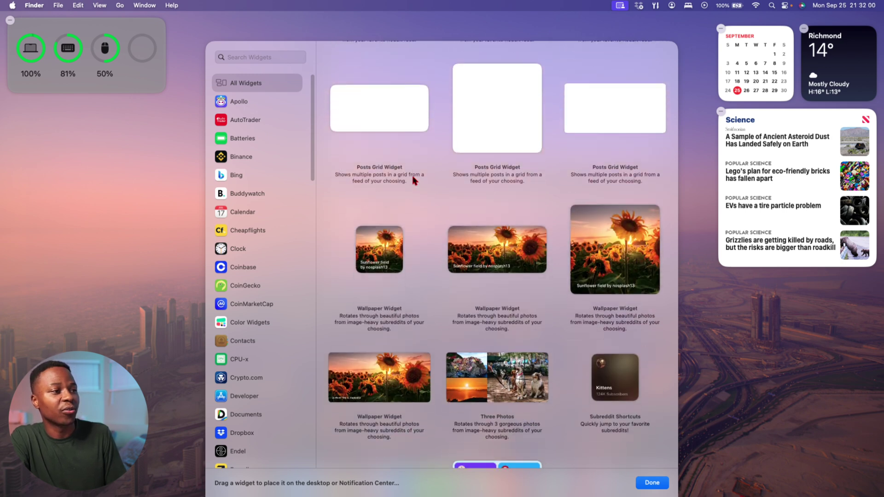
scroll(413, 180, "down", 6)
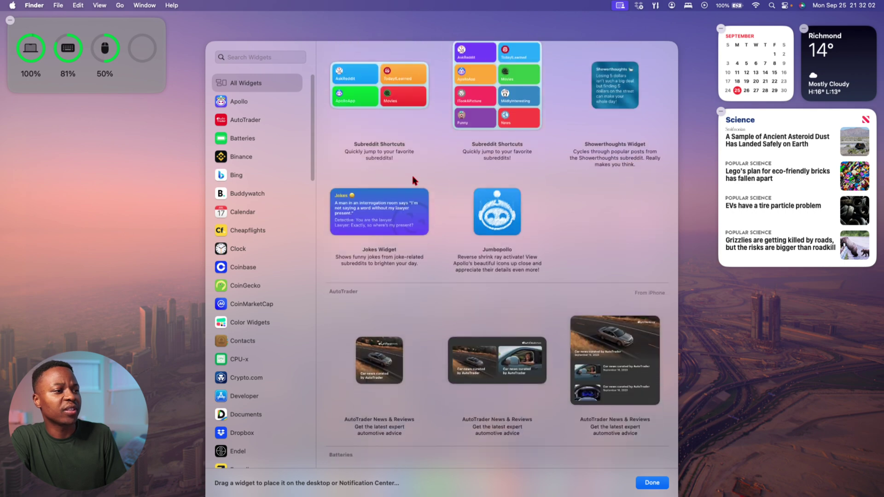
scroll(414, 180, "down", 10)
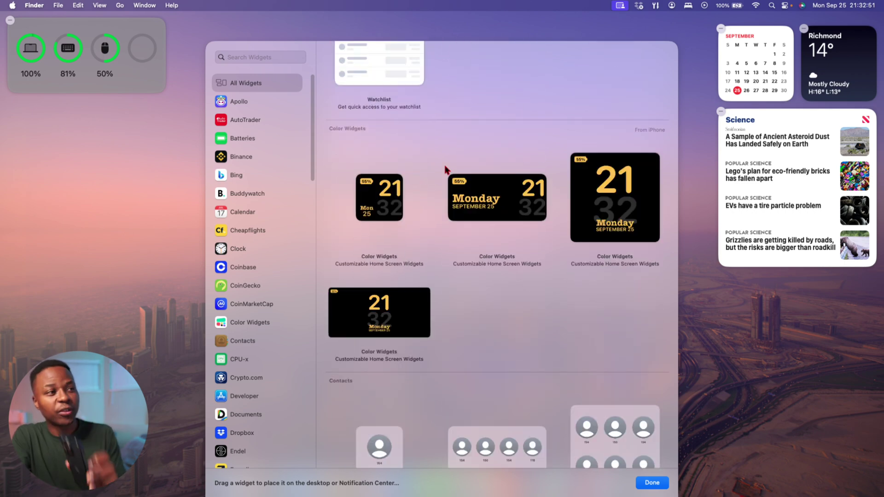
scroll(445, 170, "down", 10)
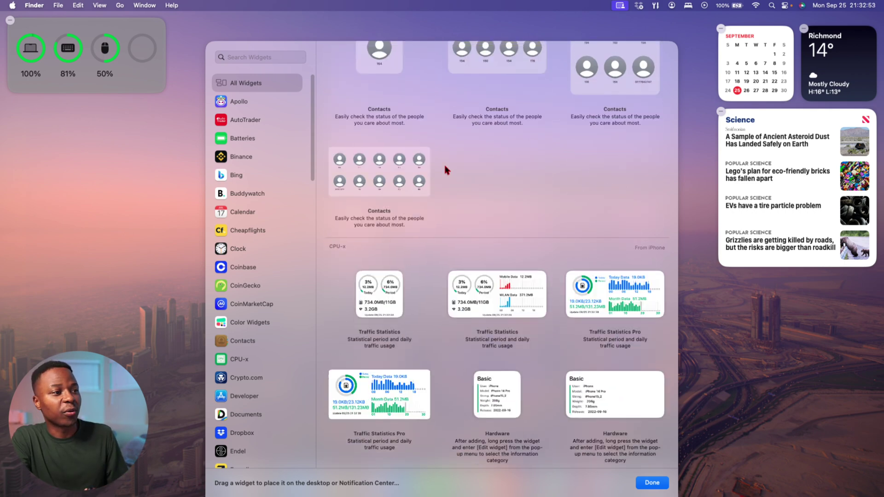
scroll(445, 167, "down", 10)
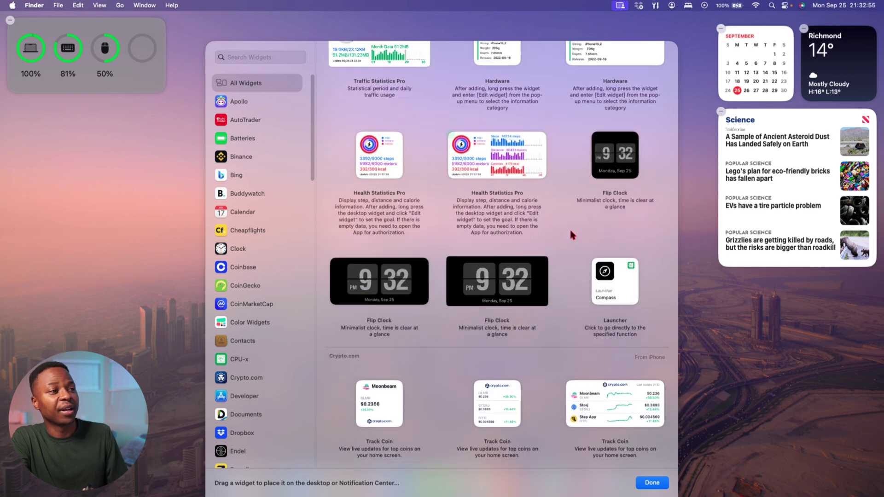
mouse_move(483, 325)
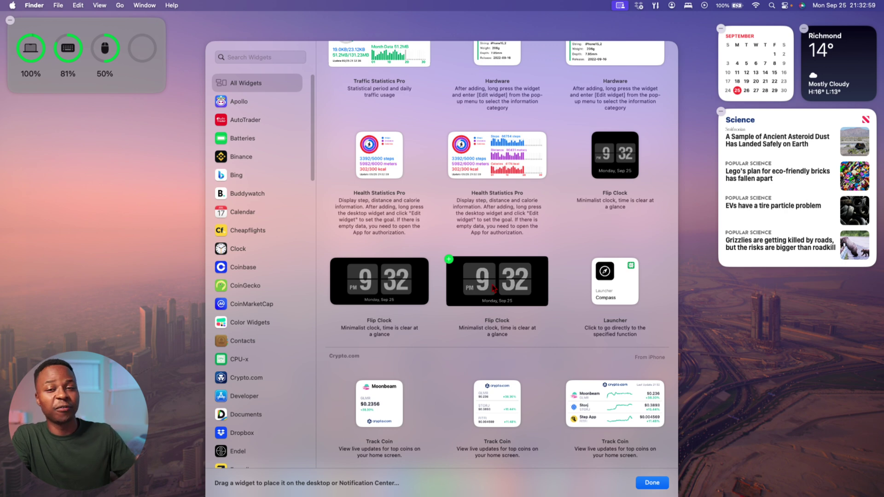
left_click_drag(492, 288, 405, 105)
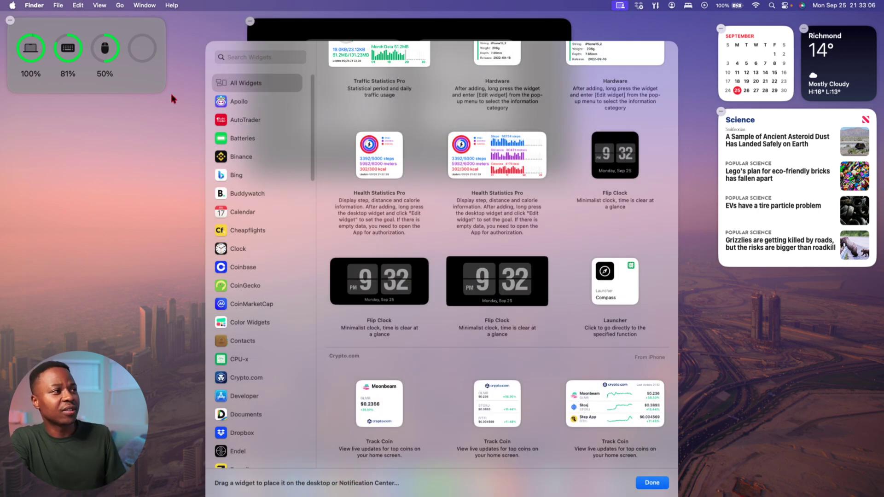
left_click(164, 109)
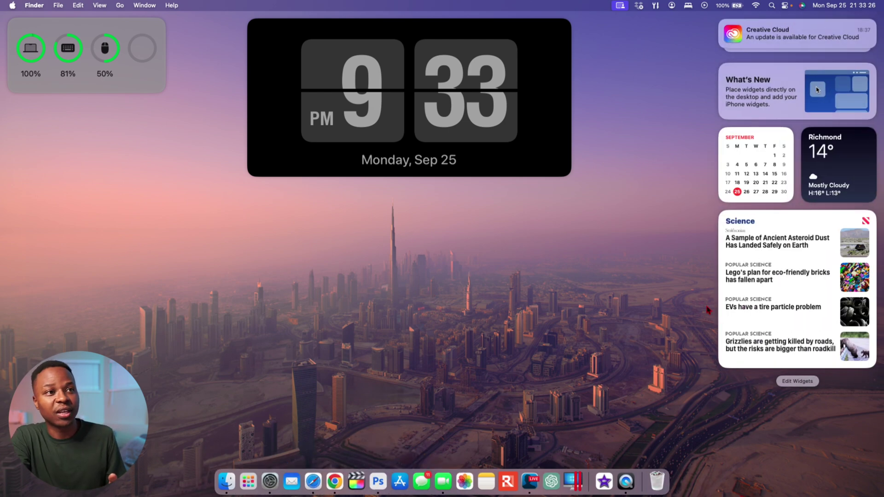
- Reopen and close the widget gallery, then open Desktop & Dock in System Settings
left_click(799, 382)
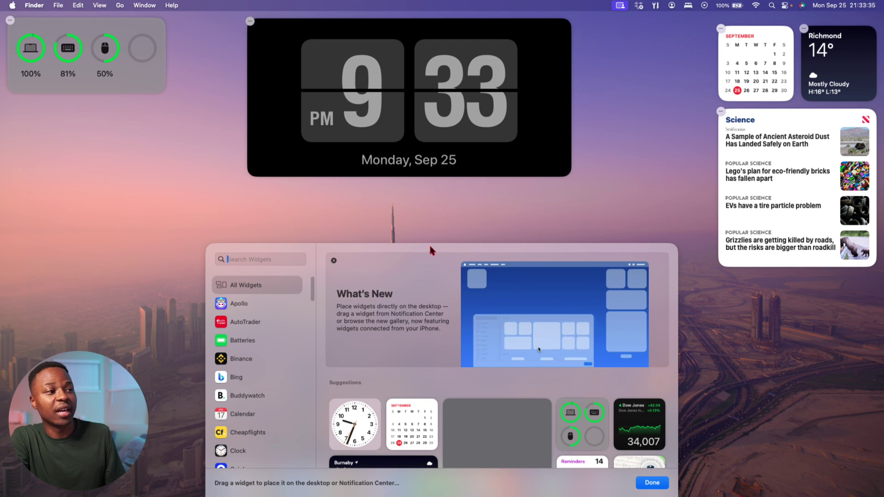
left_click(432, 230)
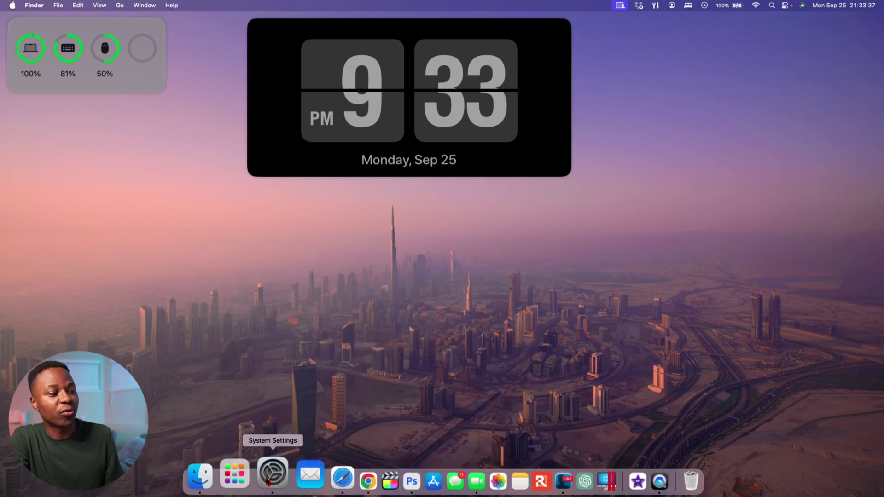
left_click(268, 482)
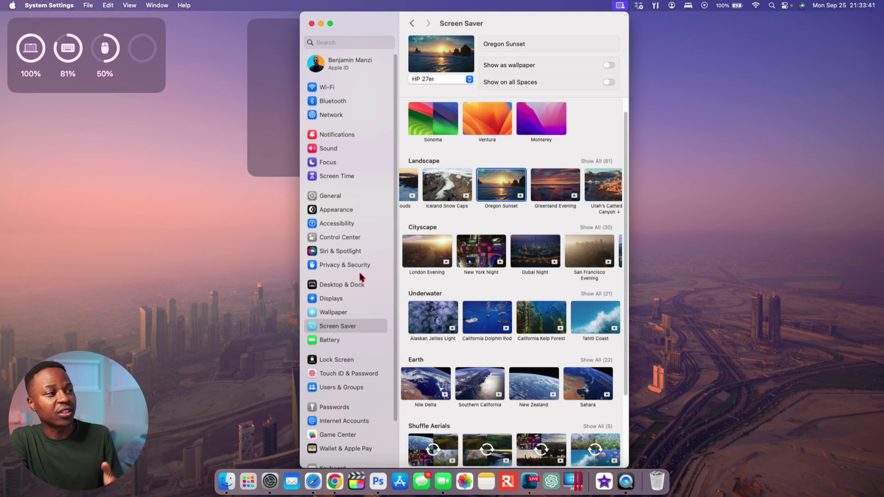
left_click(337, 284)
- Toggle Show Widgets On Desktop off and back on in the Widgets section
scroll(454, 293, "down", 10)
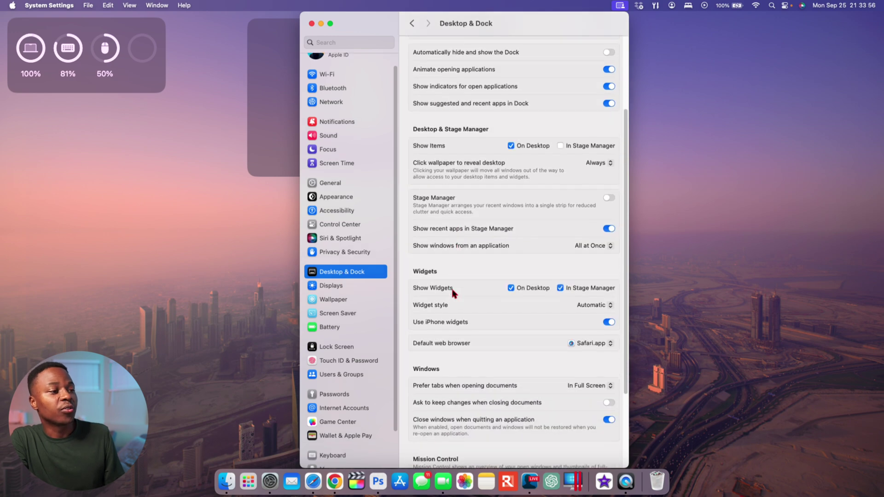
scroll(453, 293, "down", 1)
scroll(452, 288, "up", 5)
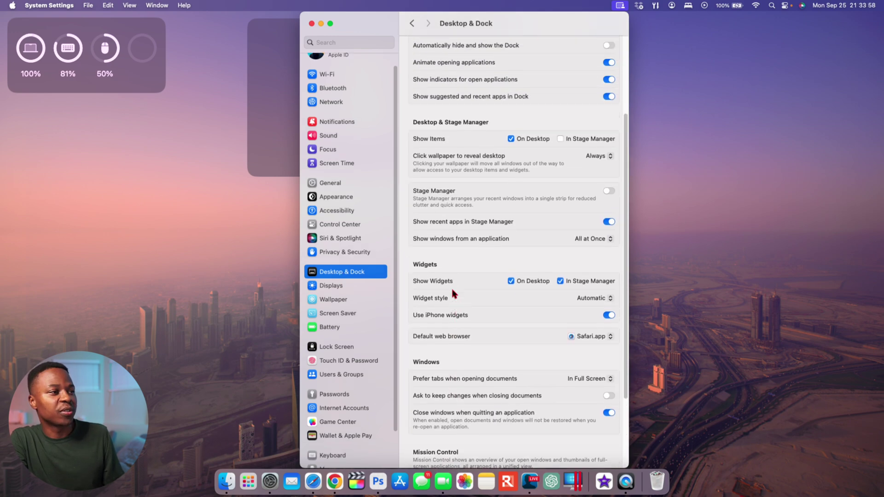
scroll(452, 288, "down", 4)
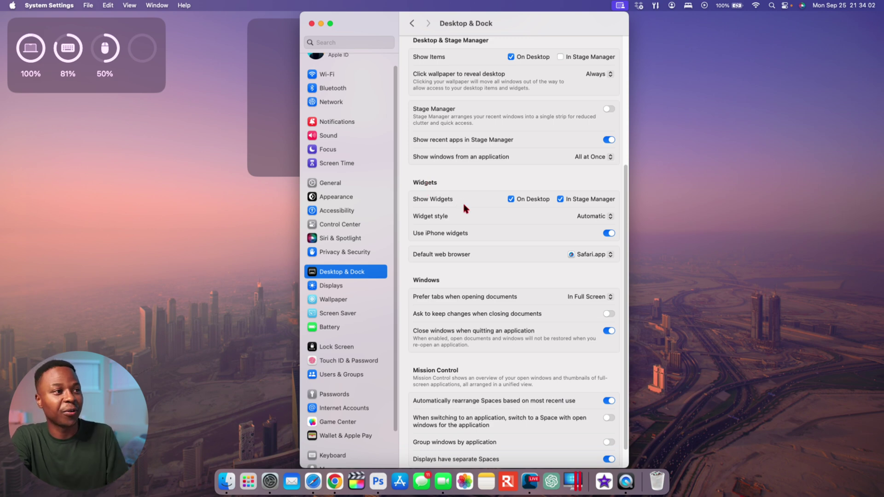
left_click(512, 199)
left_click(511, 198)
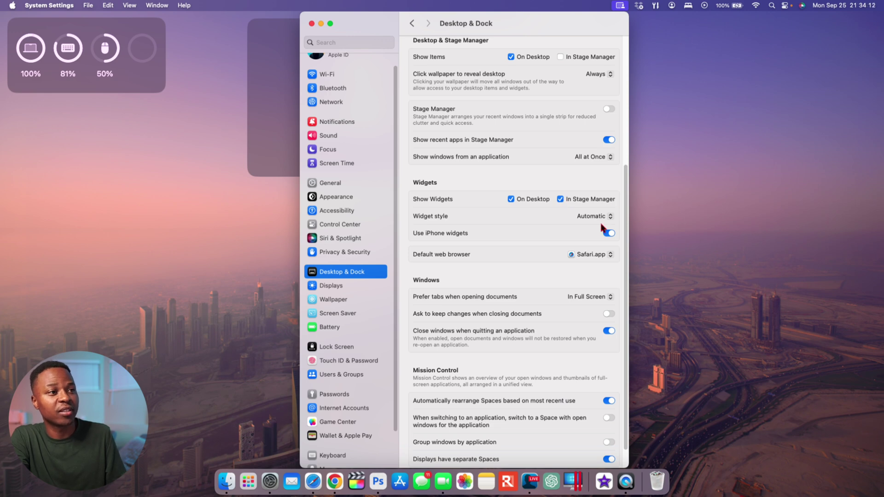
- Show widgets in Stage Manager and cycle widget style through Monochrome, Full-color, then Automatic
left_click(560, 199)
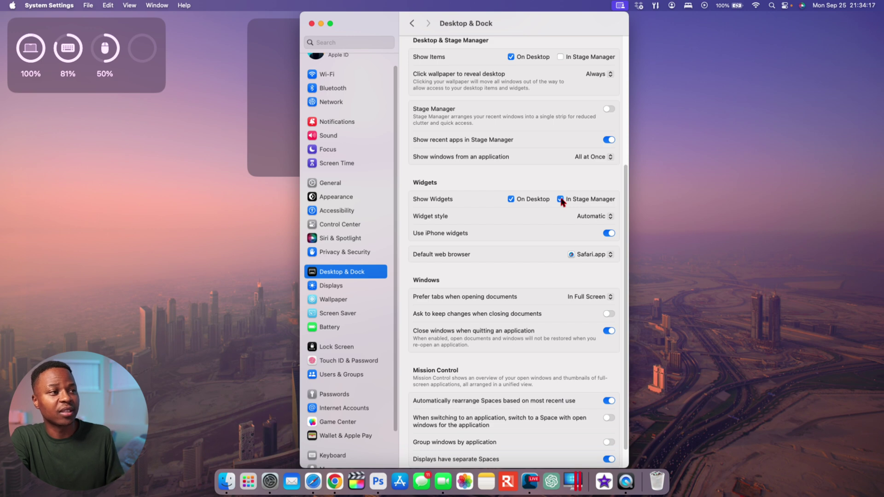
left_click(594, 219)
left_click(593, 230)
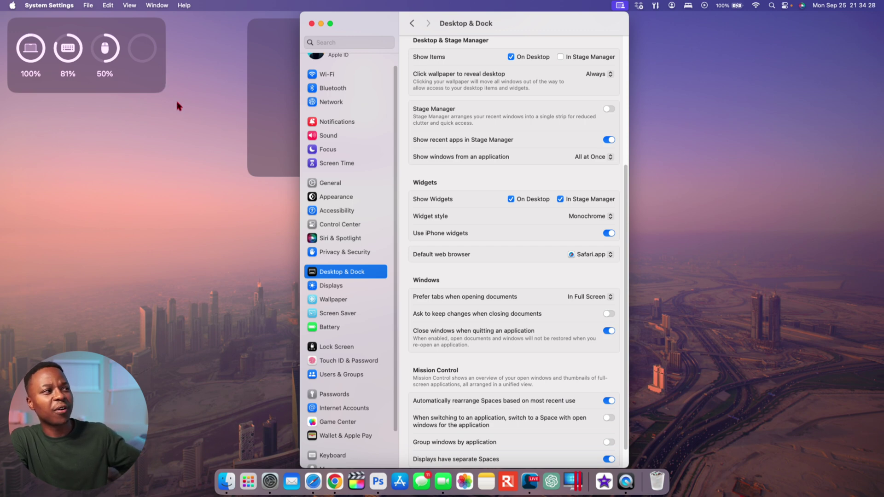
left_click(599, 217)
left_click(594, 224)
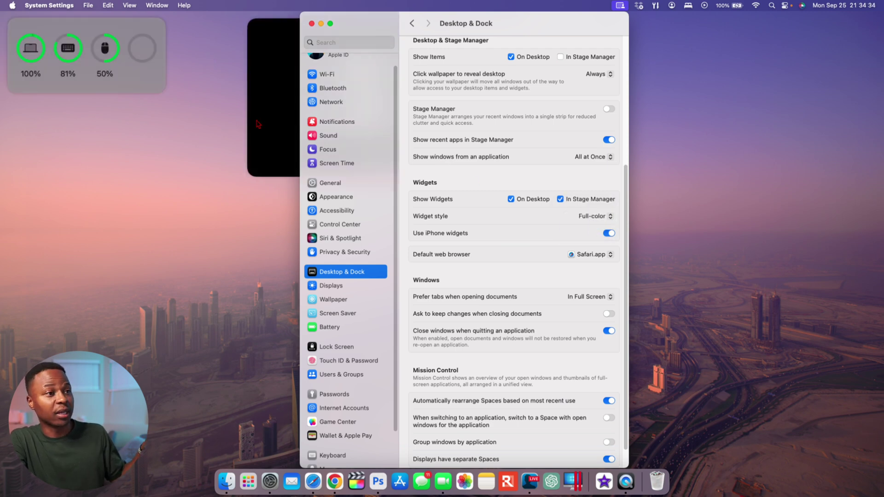
left_click(589, 216)
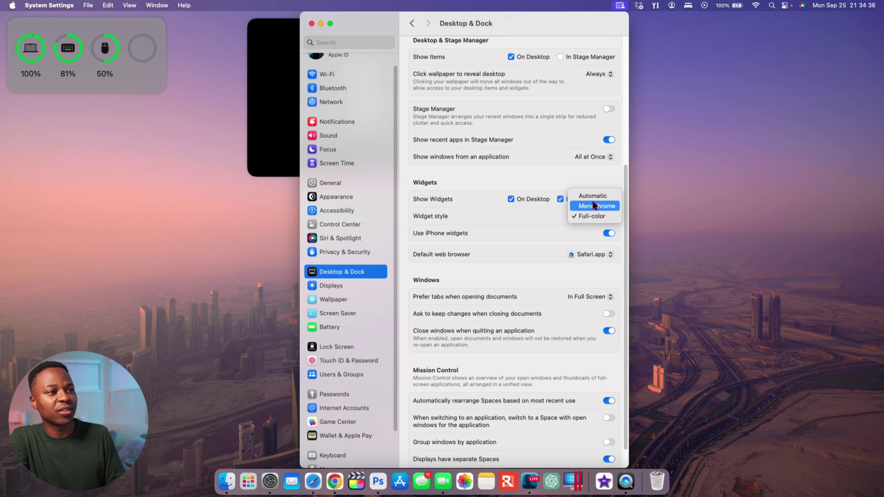
left_click(593, 195)
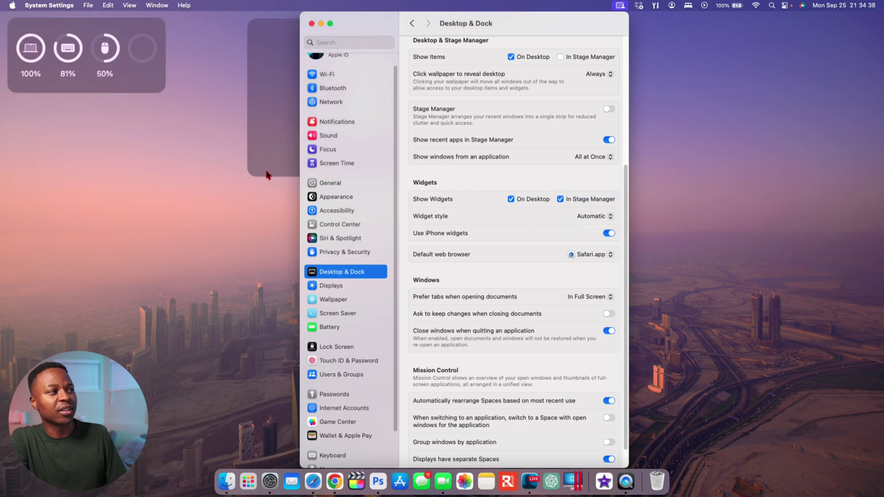
- Click the wallpaper to reveal the desktop, then restore the Desktop & Dock window
left_click(215, 169)
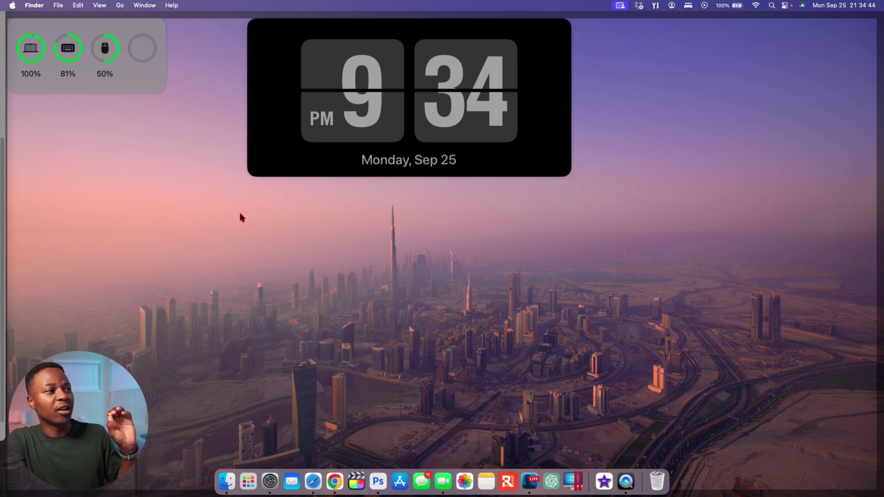
left_click(151, 137)
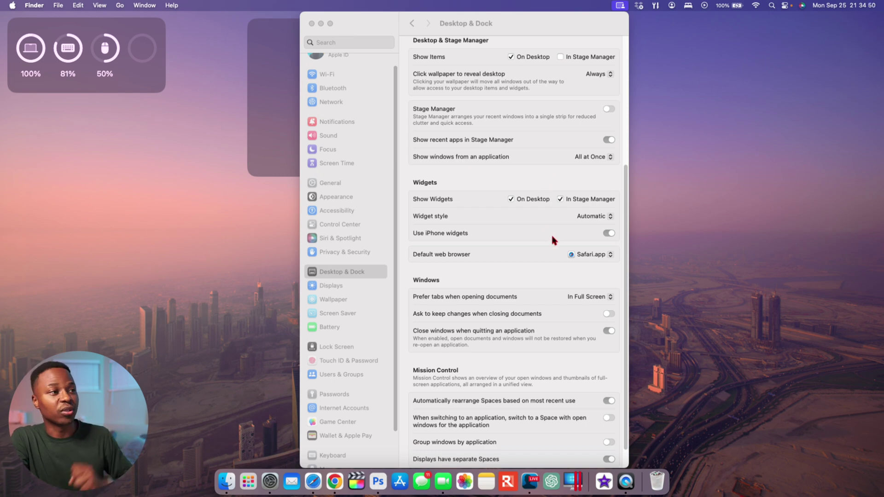
scroll(550, 233, "down", 3)
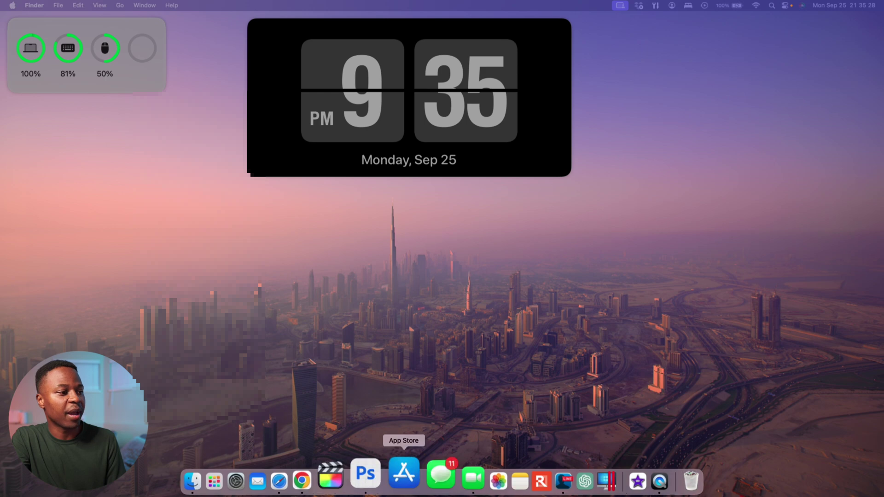
- Launch FaceTime from the Dock to show the camera preview and recent calls
left_click(446, 481)
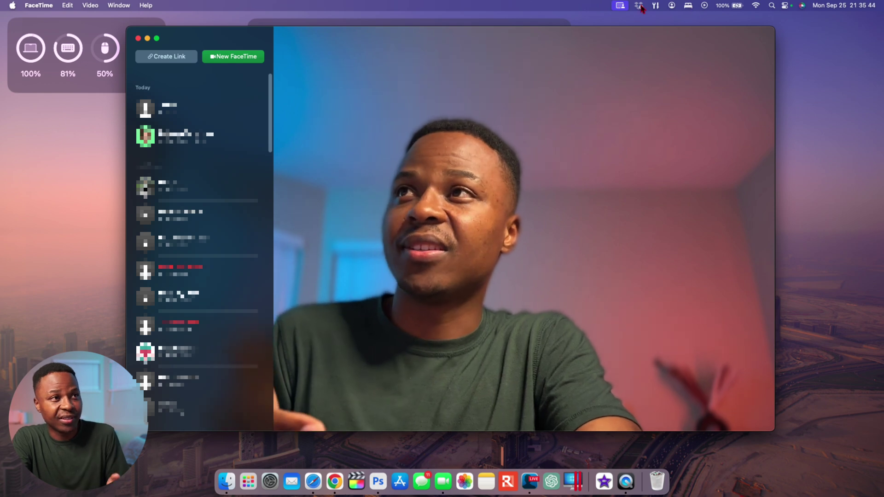
- In Video Effects, toggle Portrait off and back on, and turn on Center Stage
left_click(622, 6)
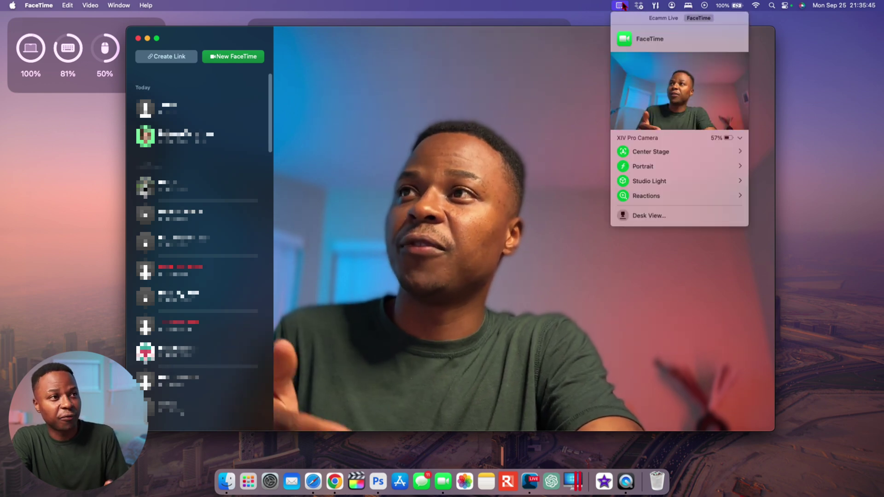
left_click(625, 167)
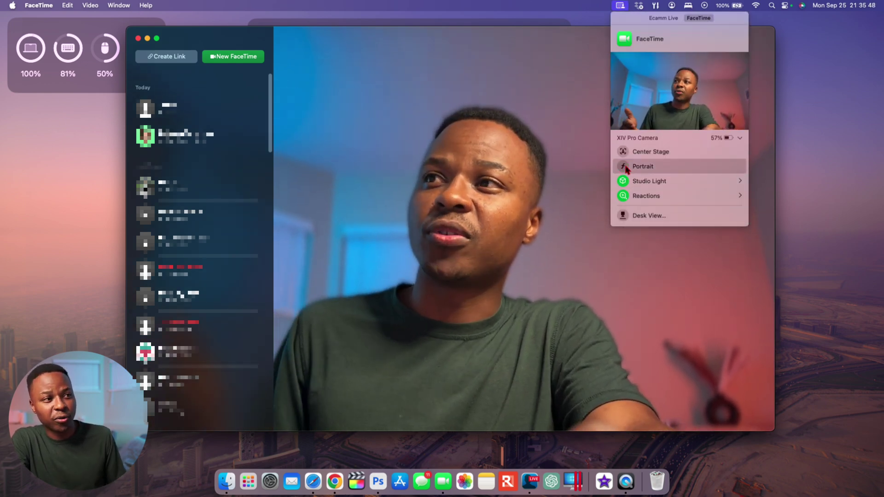
left_click(625, 168)
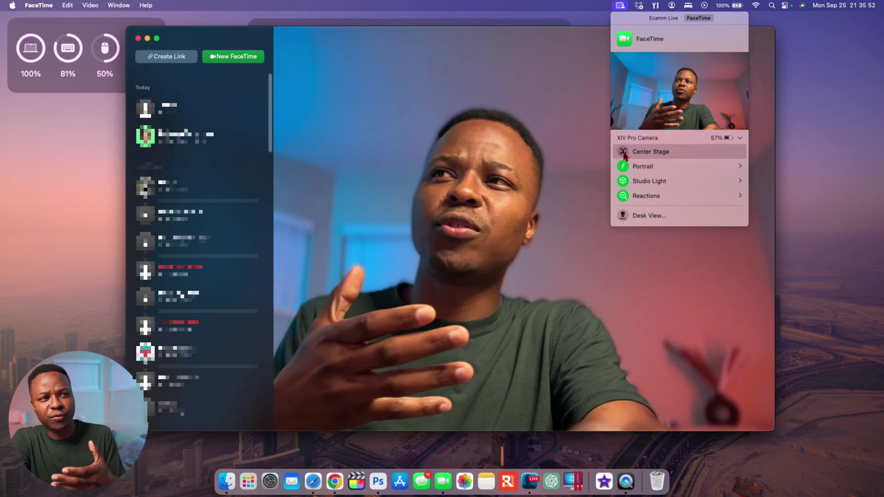
left_click(623, 152)
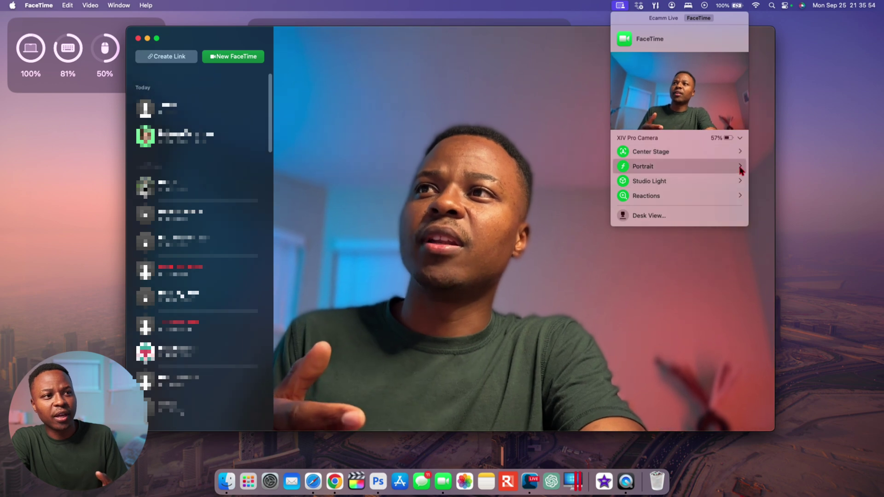
- Adjust the Portrait blur strength and push Studio Light intensity to maximum
left_click(740, 167)
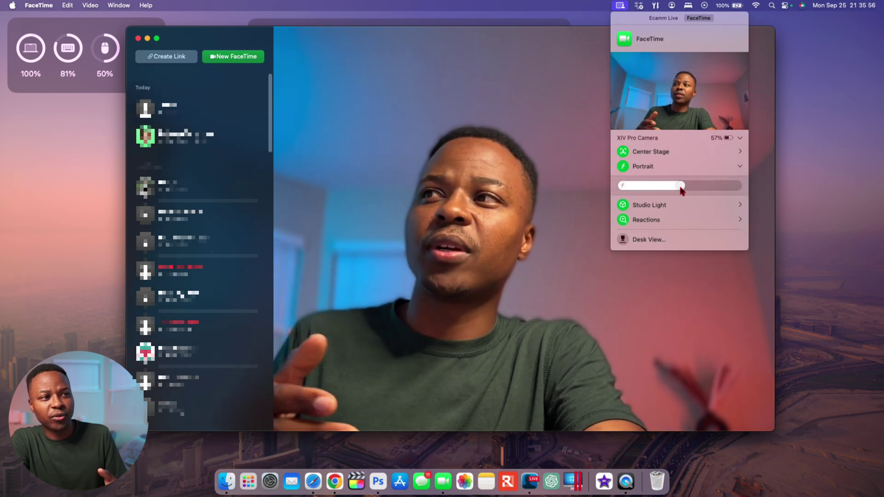
left_click_drag(680, 185, 738, 191)
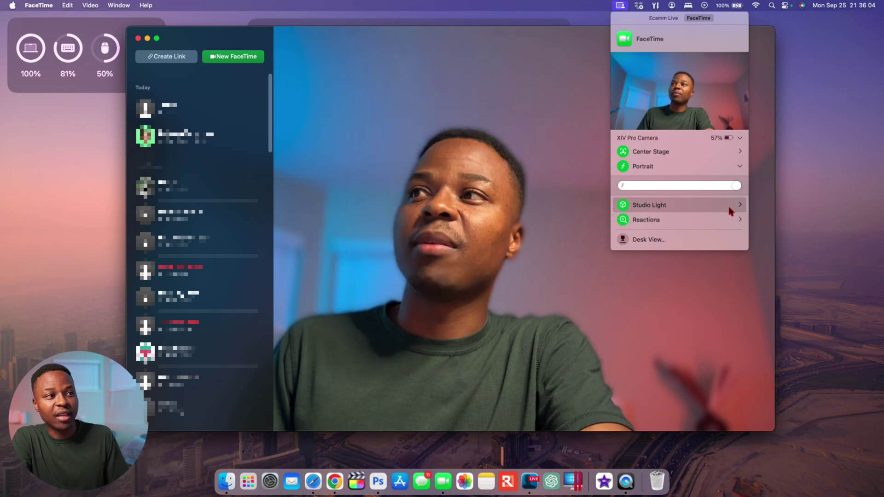
left_click(735, 206)
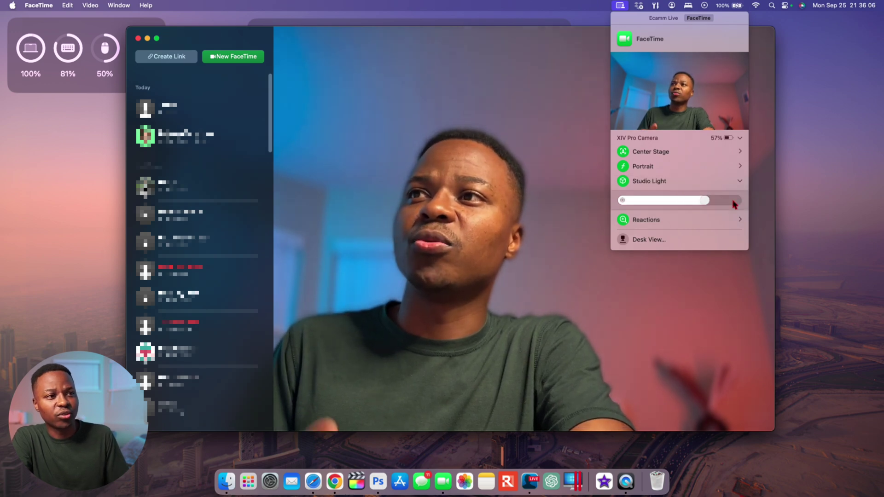
left_click_drag(680, 201, 746, 205)
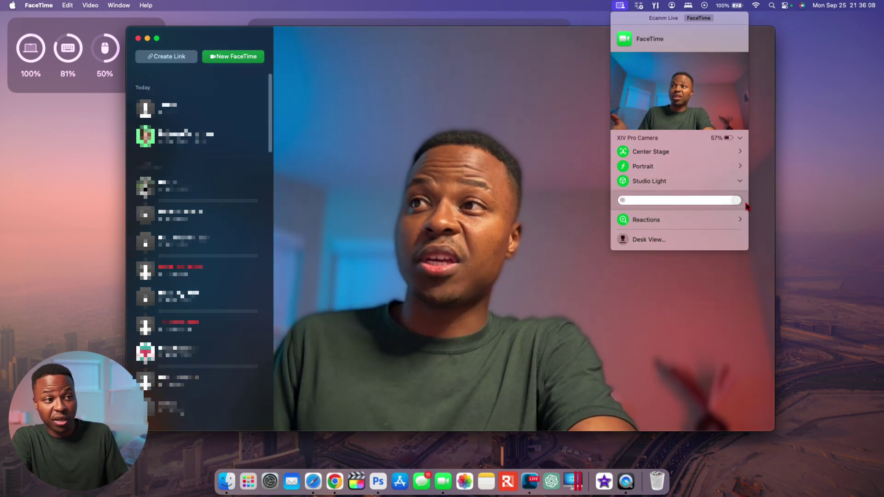
- Expand Reactions in Video Effects to show love, thumbs up and balloons icons
left_click(737, 224)
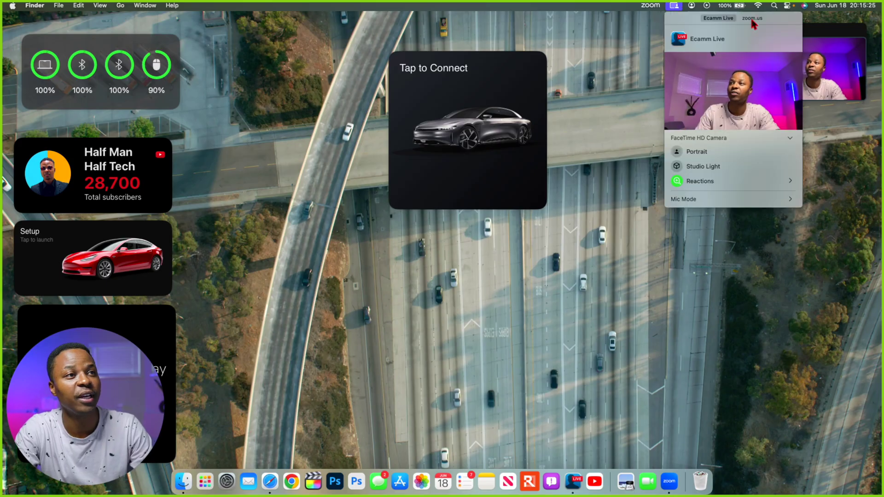
- Turn on Zoom's small Presenter Overlay and move the presenter bubble beside the Tap to Connect card
left_click(752, 19)
left_click(733, 191)
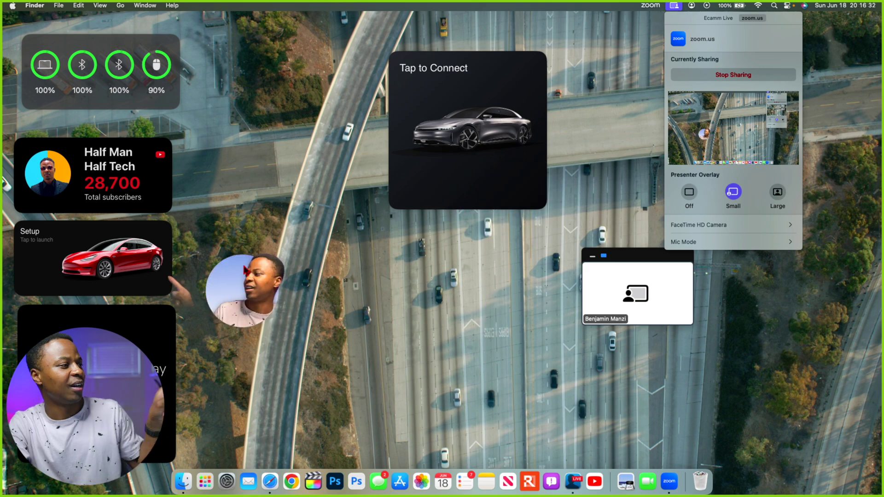
left_click_drag(247, 262, 454, 217)
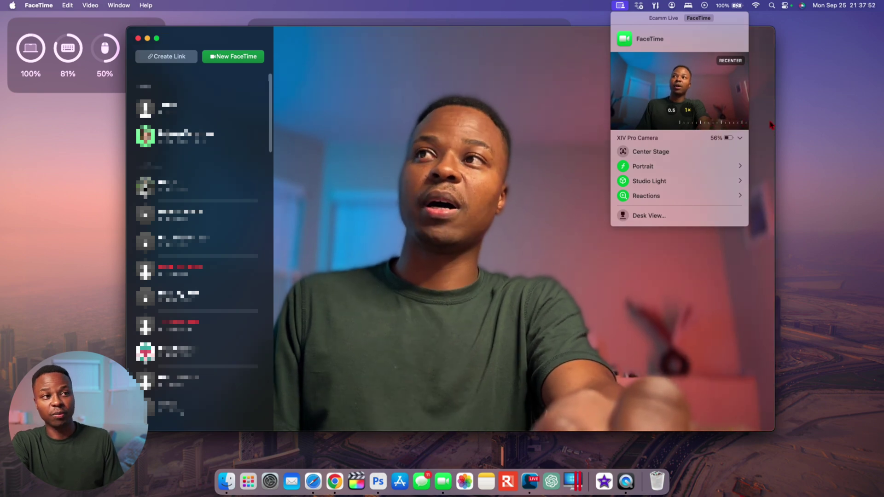
- Drag the Video Effects zoom ruler to zoom the FaceTime camera from 1x to 2.5x
left_click_drag(693, 123, 594, 125)
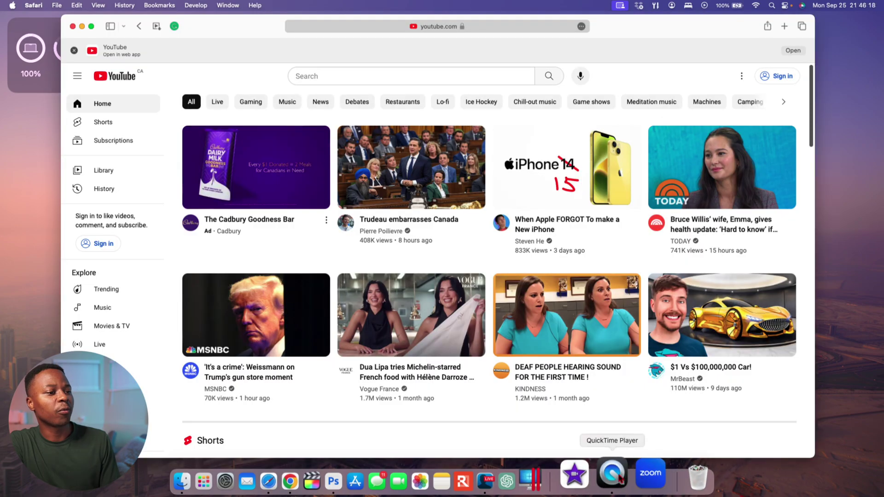
- Quit QuickTime Player from its Dock icon menu
right_click(611, 477)
left_click(612, 431)
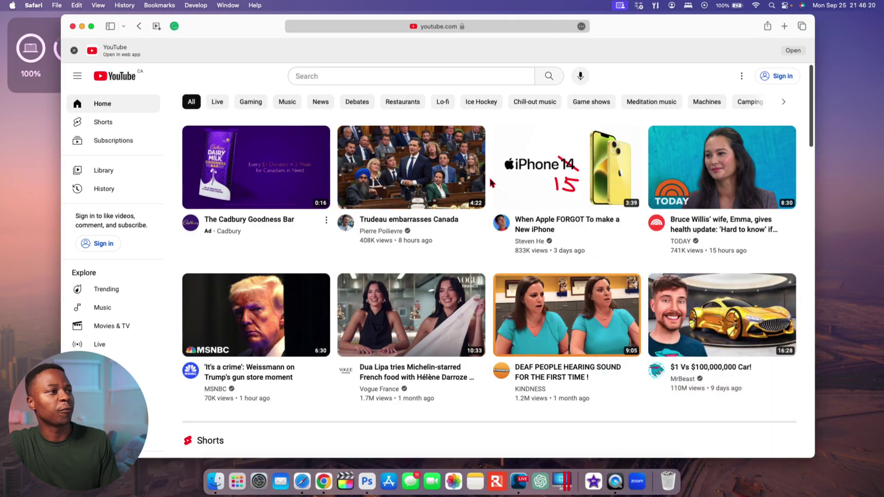
scroll(488, 175, "down", 3)
scroll(488, 175, "up", 4)
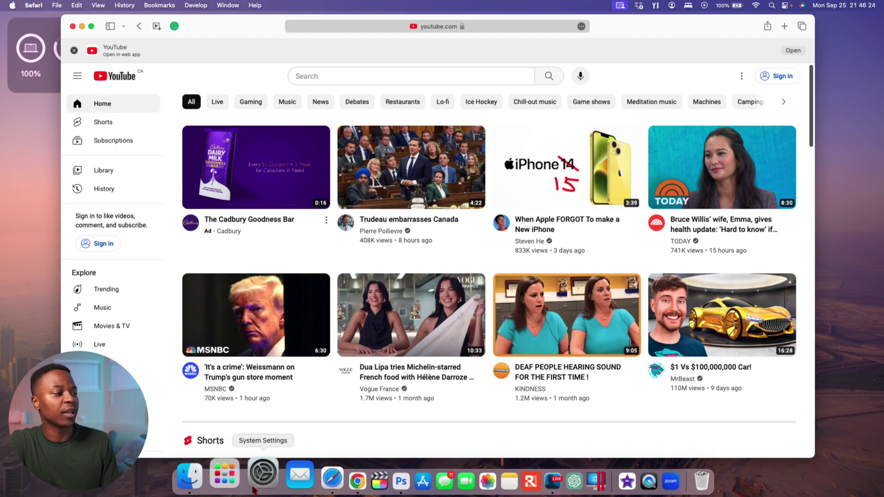
- Add the YouTube page to the Dock as a web app using Share > Add to Dock
left_click(231, 485)
scroll(631, 278, "right", 2)
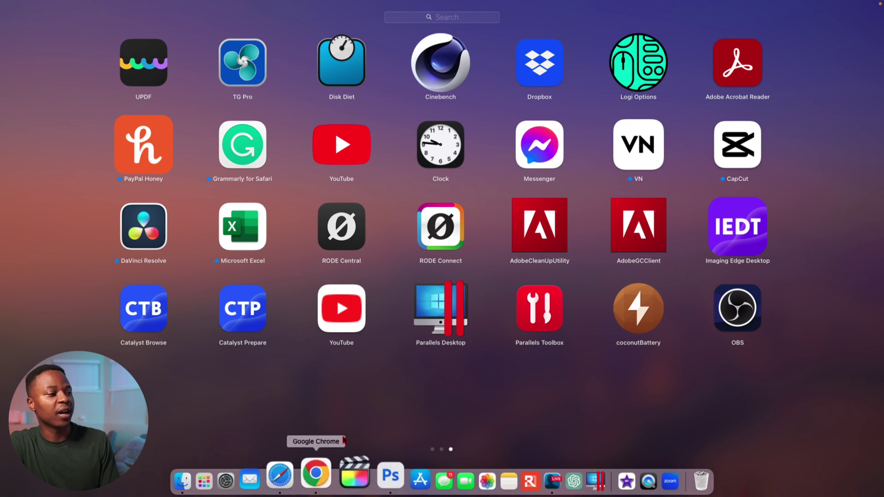
left_click(302, 481)
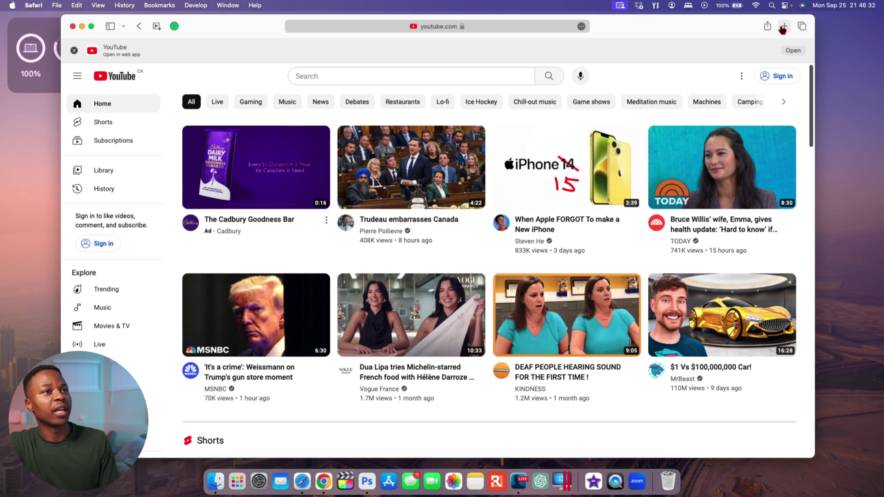
left_click(768, 27)
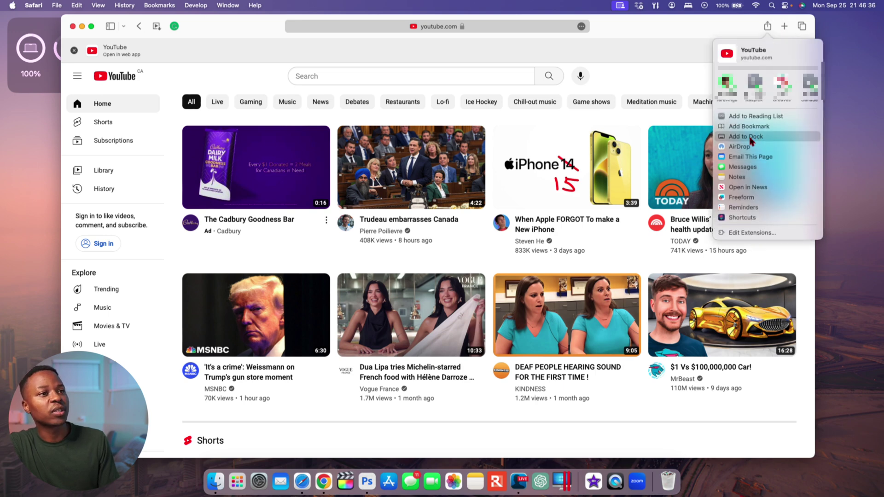
left_click(749, 137)
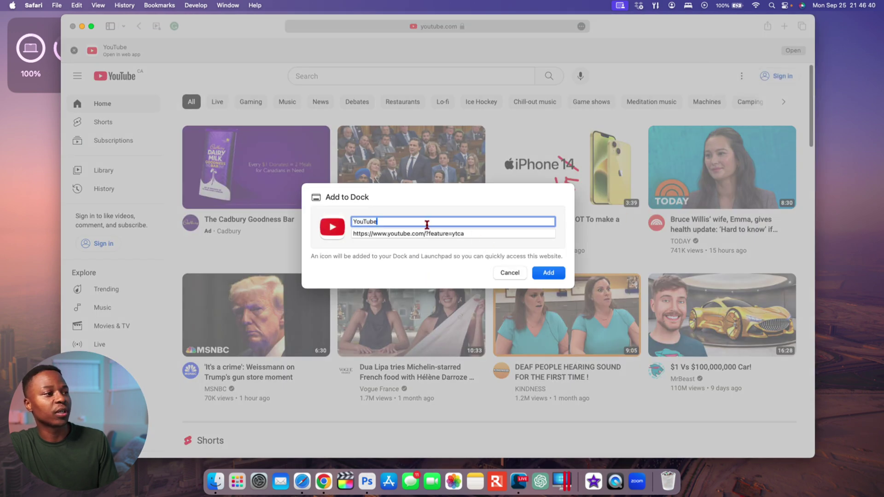
key("Return")
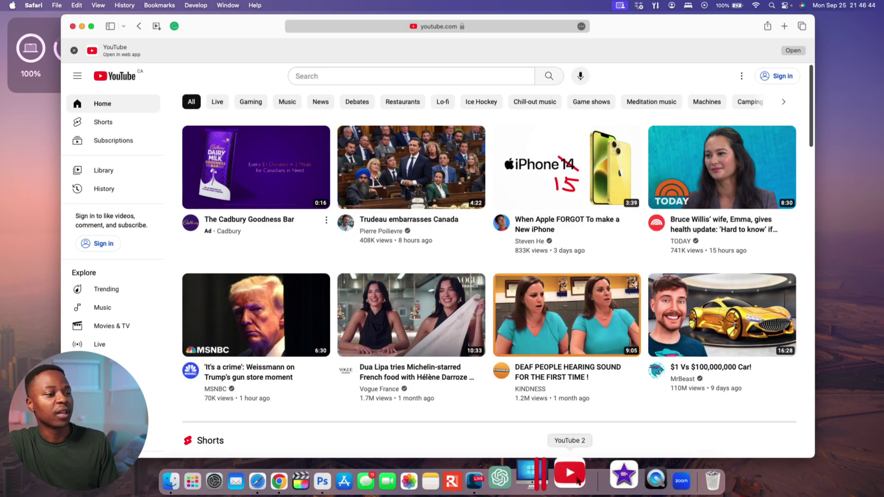
- Minimise Safari, launch the YouTube 2 web app and centre its window
left_click(82, 27)
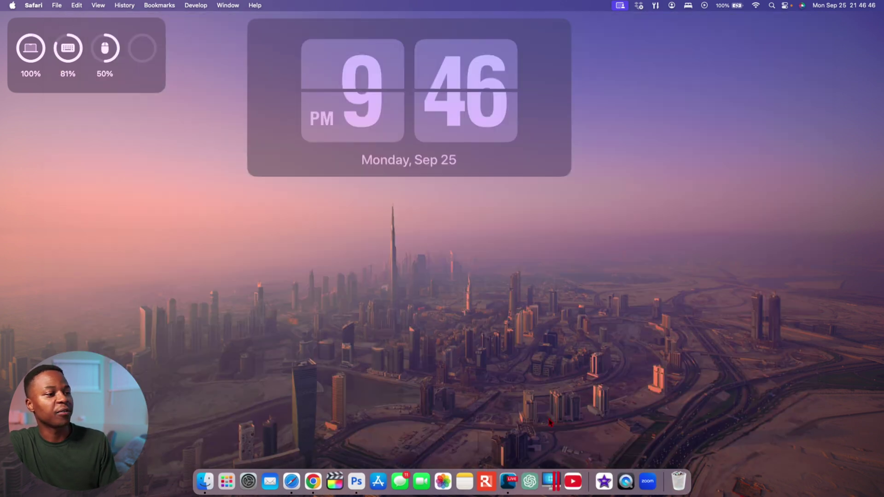
left_click(573, 481)
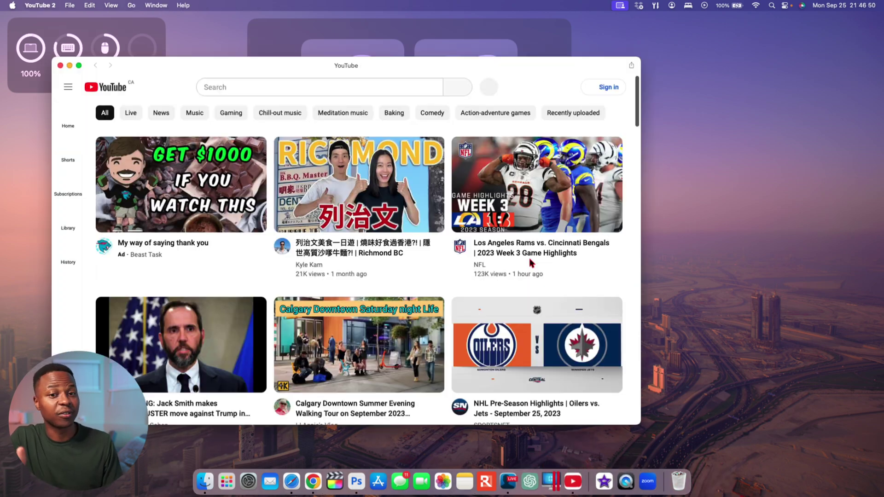
left_click_drag(386, 60, 500, 39)
scroll(398, 189, "down", 15)
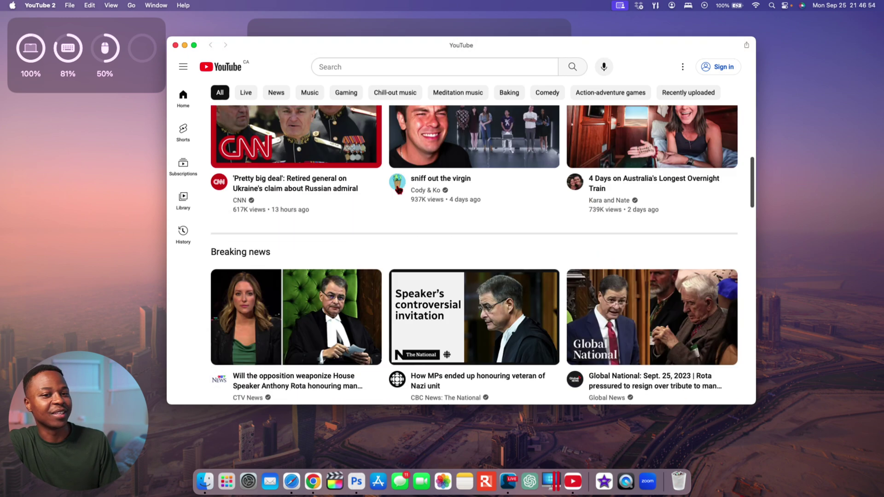
scroll(399, 189, "down", 1)
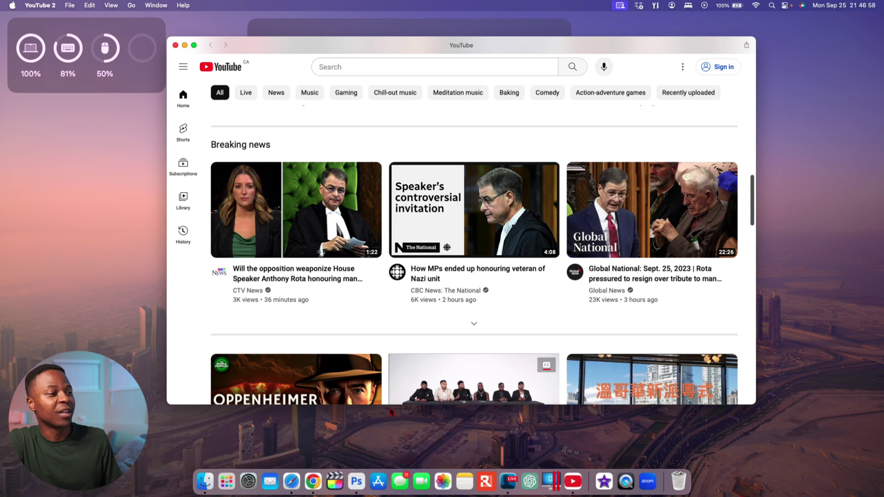
- Lengthen the YouTube 2 window, browse the home feed, then return to Safari's start page
left_click_drag(388, 404, 388, 457)
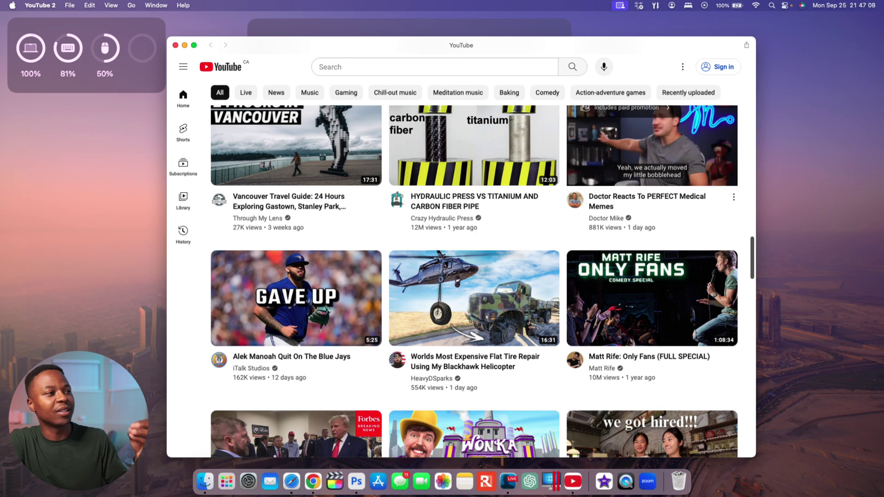
scroll(474, 277, "down", 4)
scroll(474, 276, "down", 15)
scroll(474, 276, "up", 20)
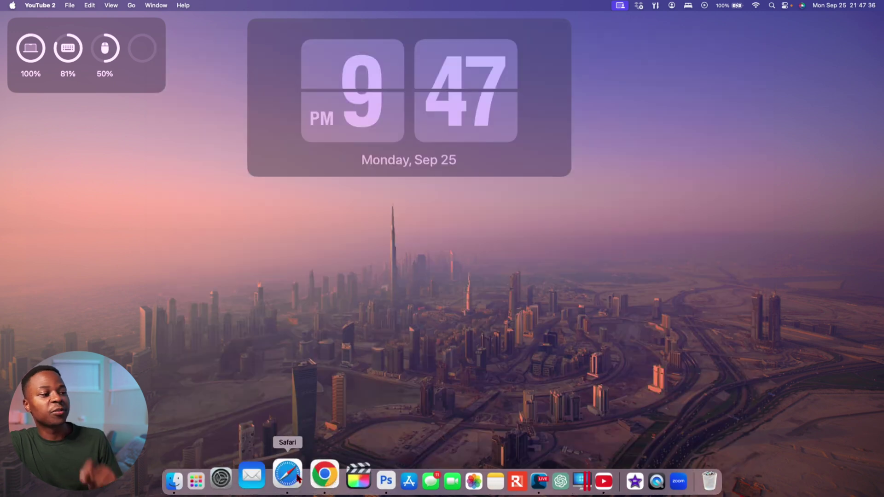
left_click(291, 481)
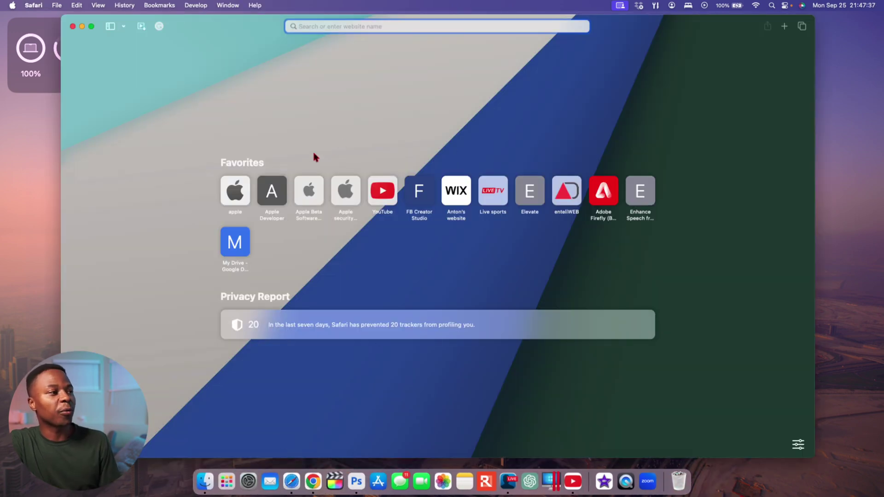
- Choose Create Profile… from the Safari menu to reach the Profiles settings
left_click(34, 5)
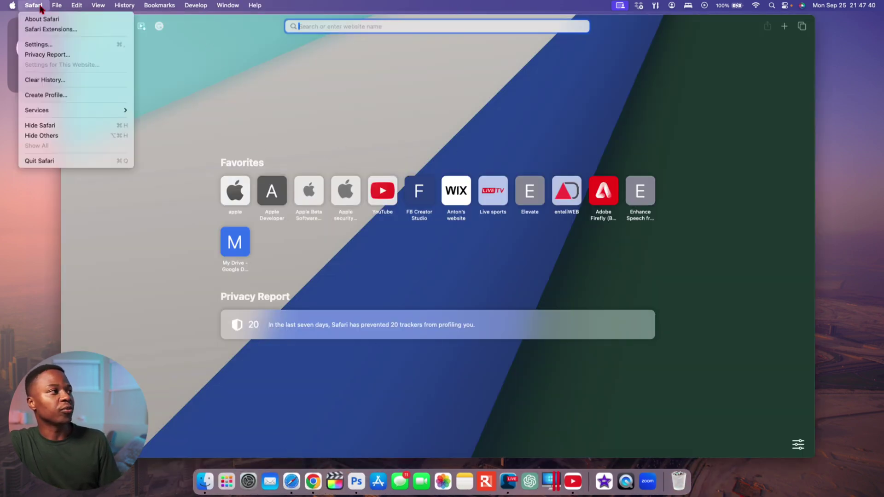
left_click(58, 95)
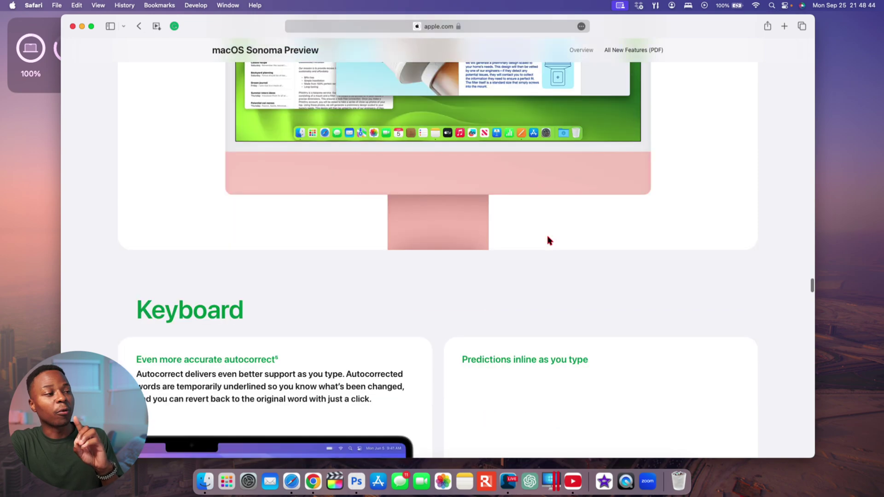
- Scroll the apple.com macOS Sonoma preview to the Game Mode section, then show Launchpad
scroll(548, 239, "down", 15)
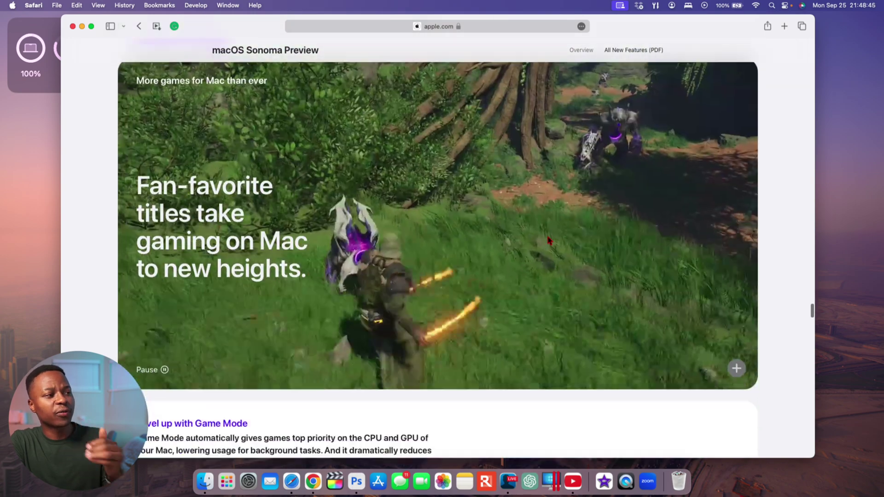
scroll(547, 239, "down", 5)
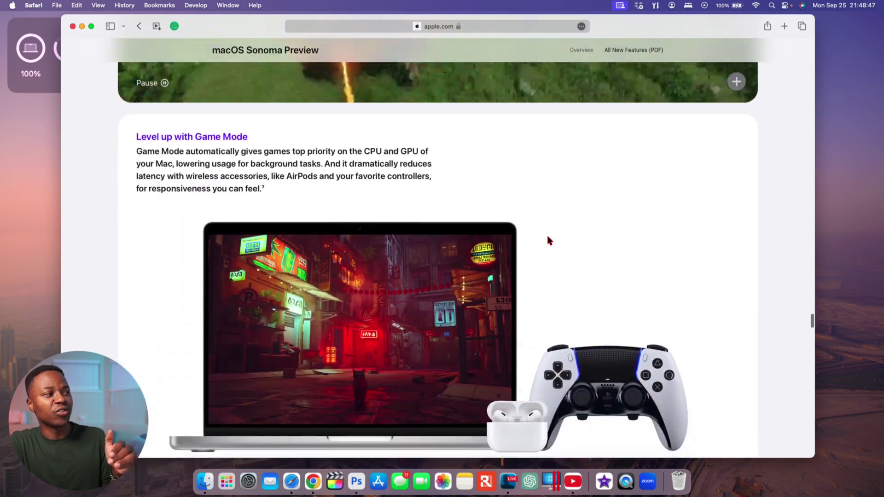
scroll(274, 212, "down", 1)
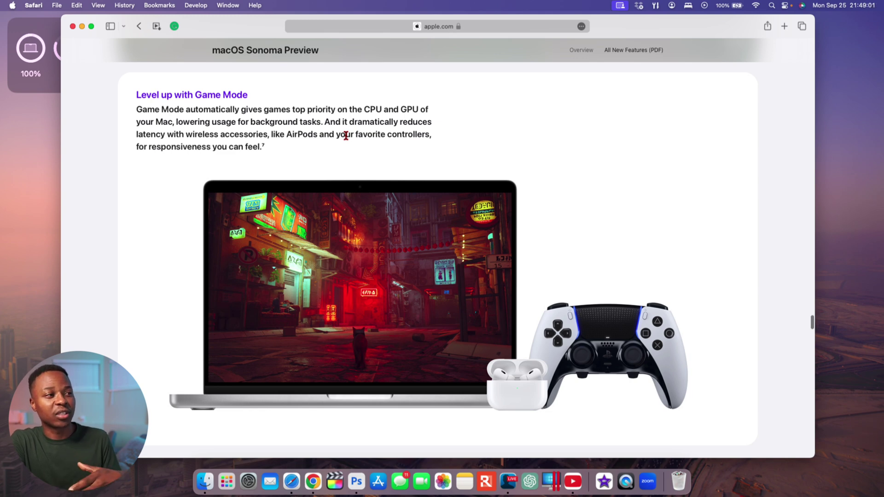
scroll(346, 136, "down", 1)
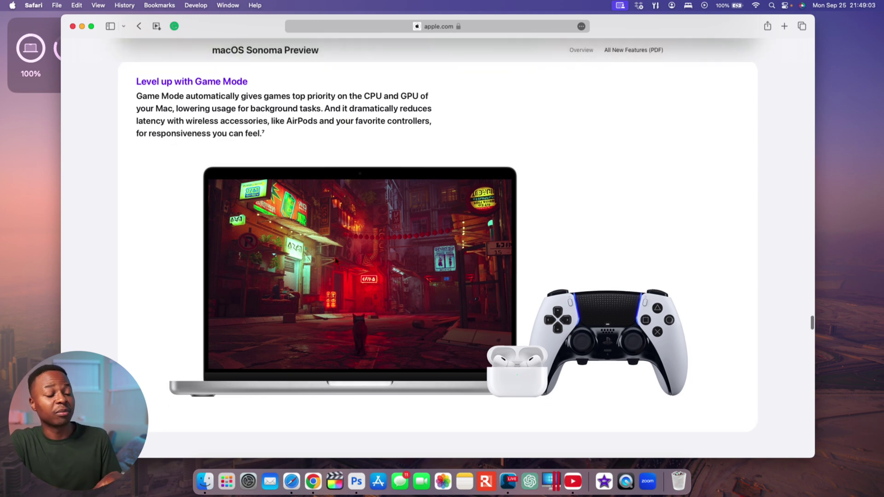
scroll(336, 261, "down", 10)
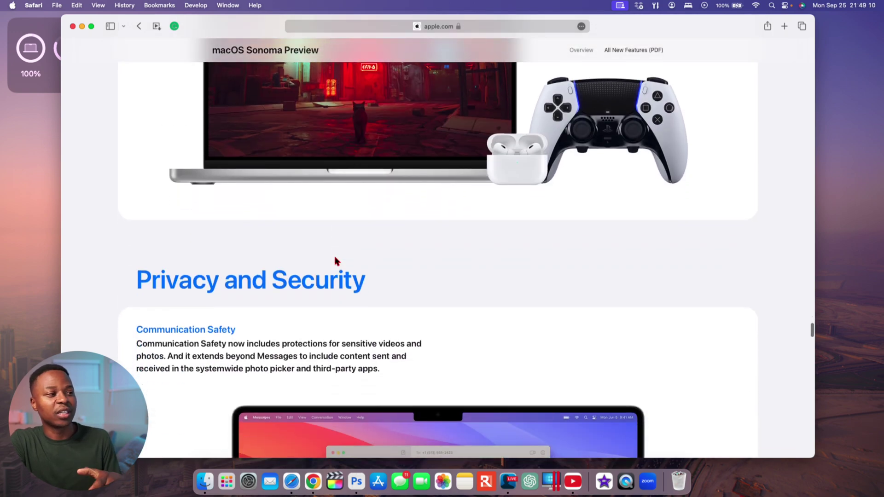
scroll(335, 260, "up", 6)
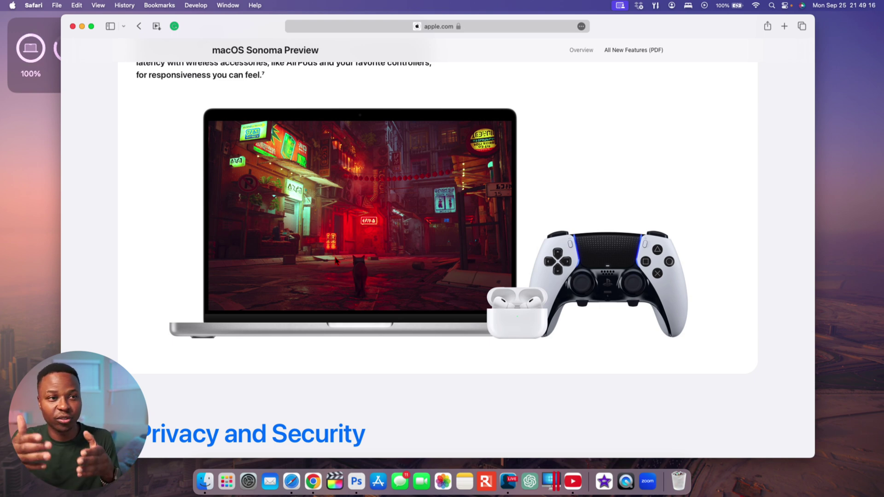
key("F4")
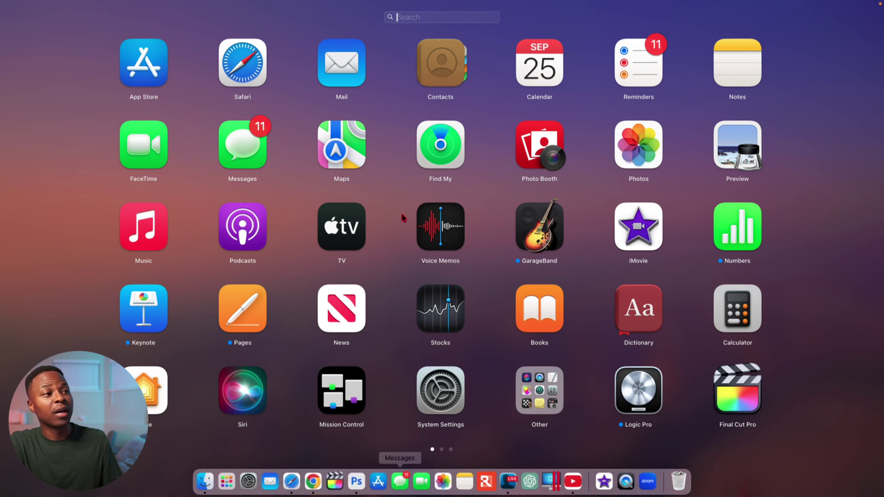
- Open App Store's Updates page and scroll through the 10 pending and recently updated apps
left_click(378, 481)
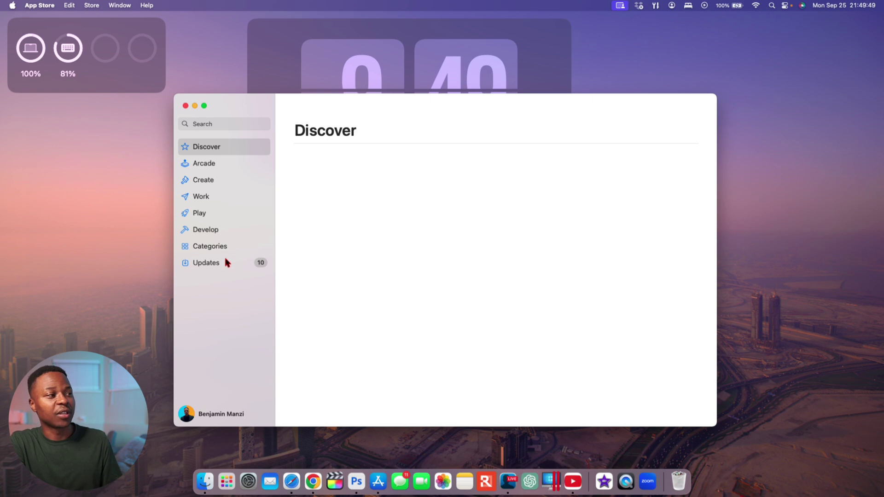
left_click(227, 263)
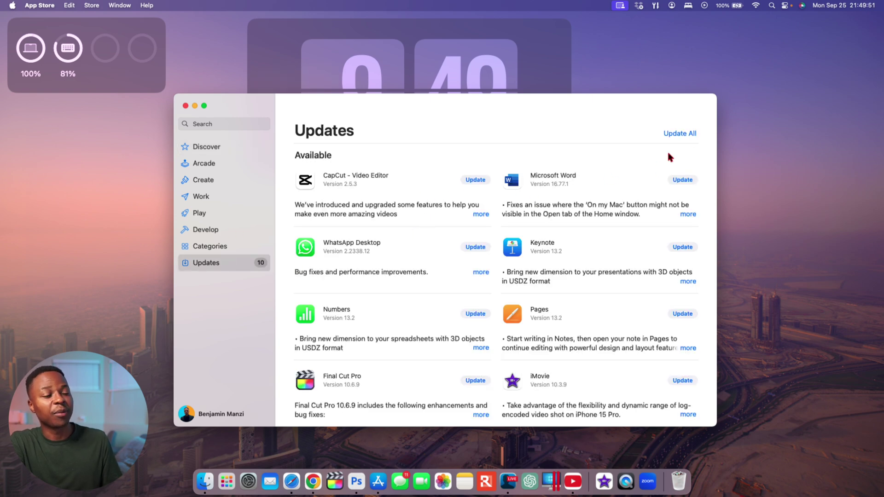
scroll(444, 340, "down", 4)
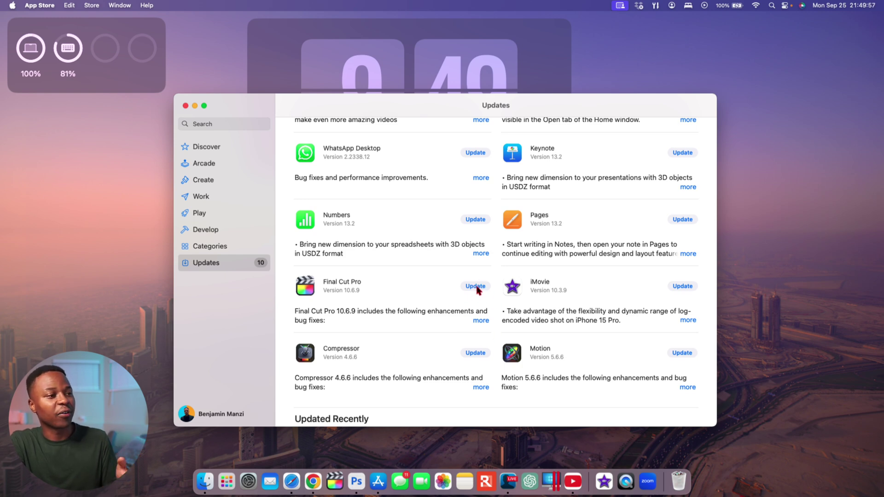
scroll(476, 288, "down", 8)
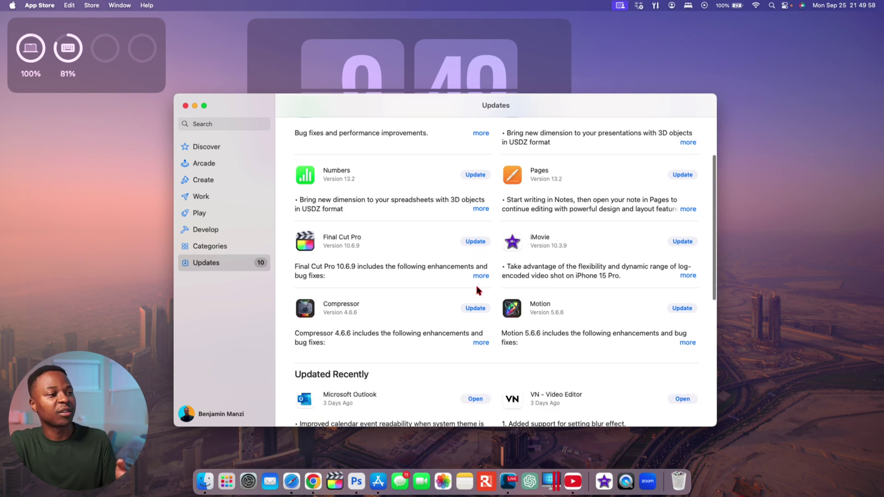
- Minimise App Store, launch Weather from Launchpad's second page and scroll Burnaby's 14° forecast
left_click(195, 106)
left_click(233, 474)
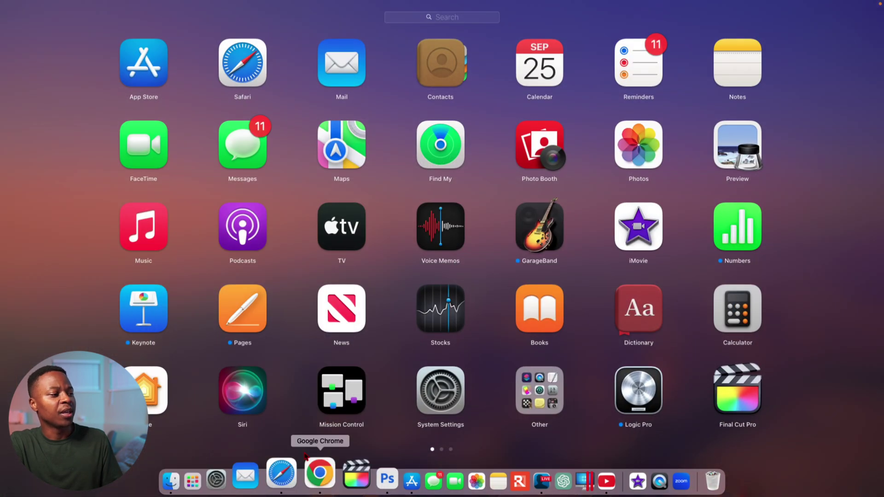
scroll(356, 431, "right", 5)
left_click(190, 403)
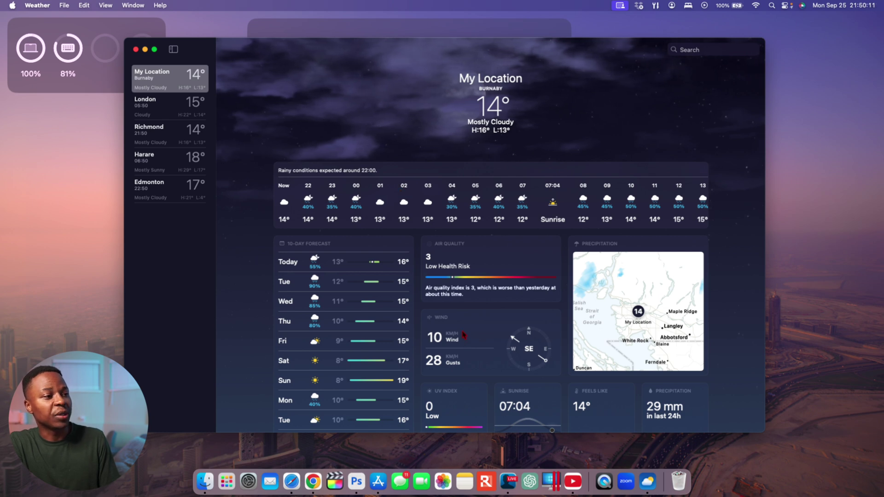
scroll(463, 335, "down", 3)
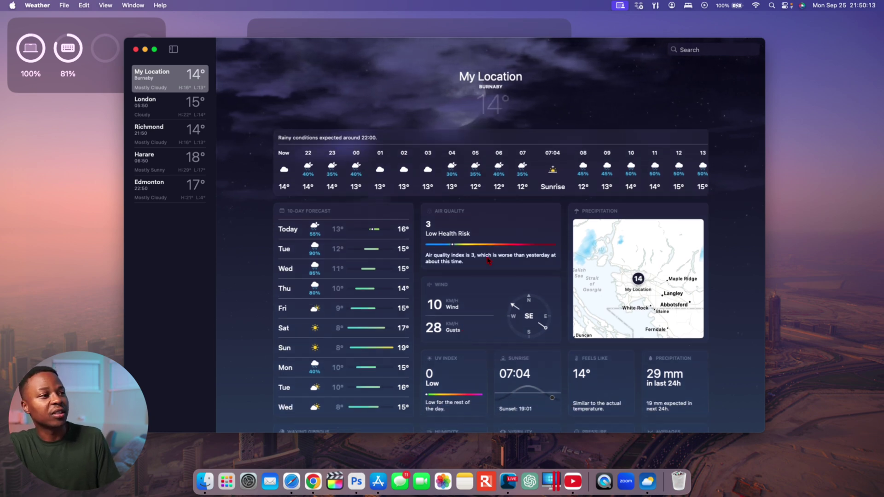
scroll(489, 261, "down", 5)
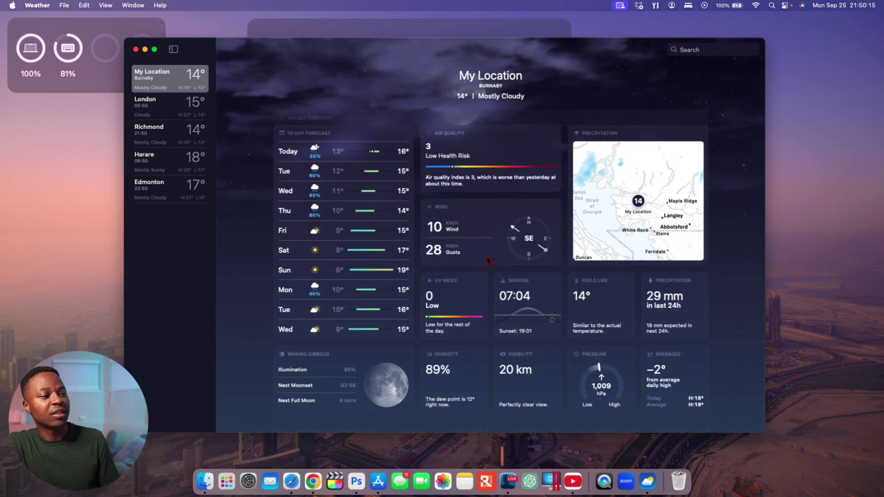